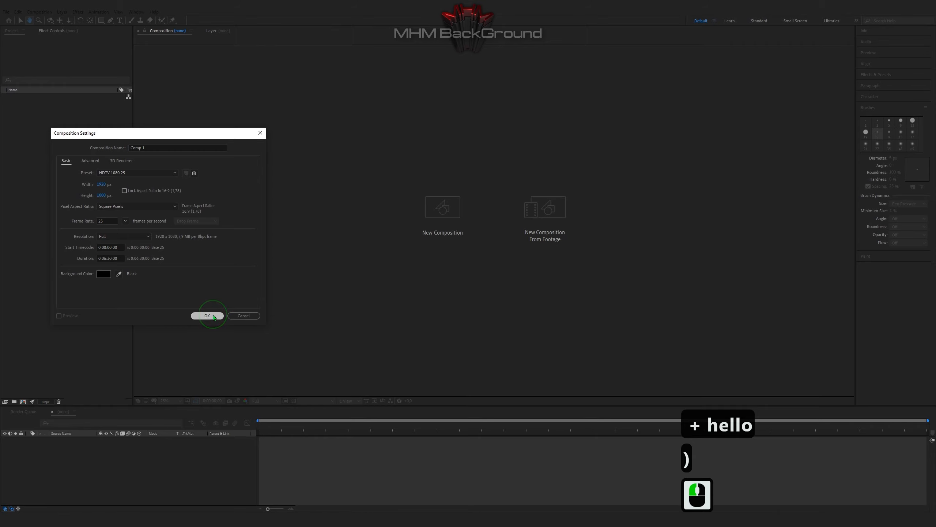
# Step: Create the 1920 x 1080, 25 fps composition with duration 0:06:30:00 and add a black solid named Element 3D
pyautogui.click(212, 315)
pyautogui.rightClick(121, 385)
pyautogui.moveTo(166, 389)
pyautogui.click(232, 408)
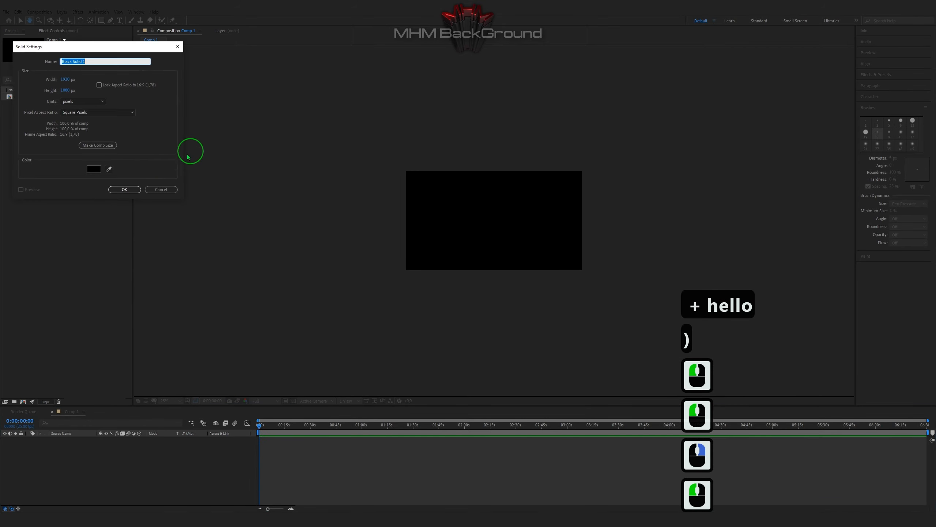
pyautogui.write('Element 3D')
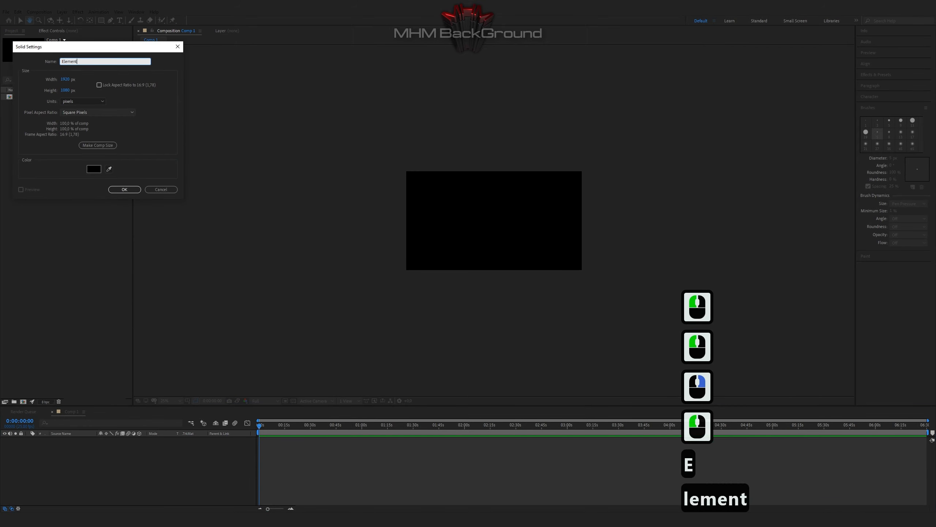
pyautogui.press('Return')
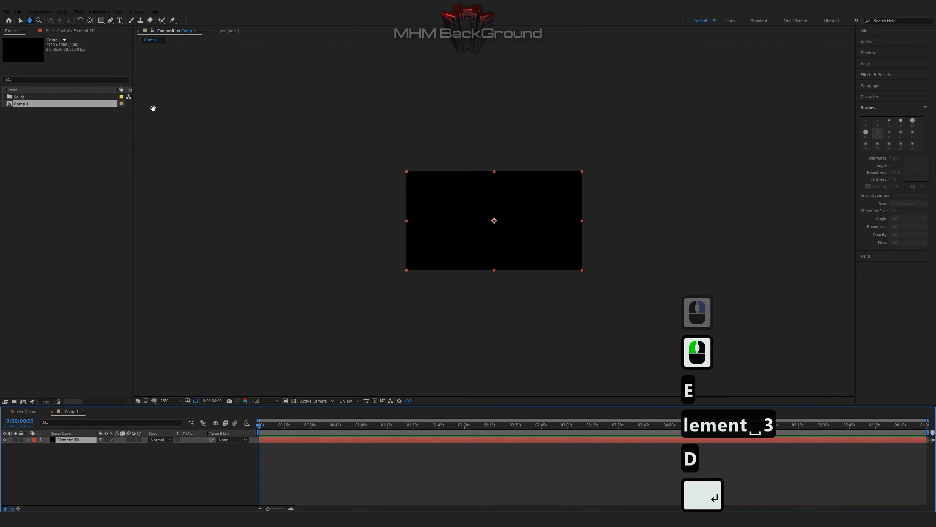
# Step: Apply the Element effect to the Element 3D solid layer
pyautogui.click(78, 12)
pyautogui.moveTo(162, 495)
pyautogui.click(201, 499)
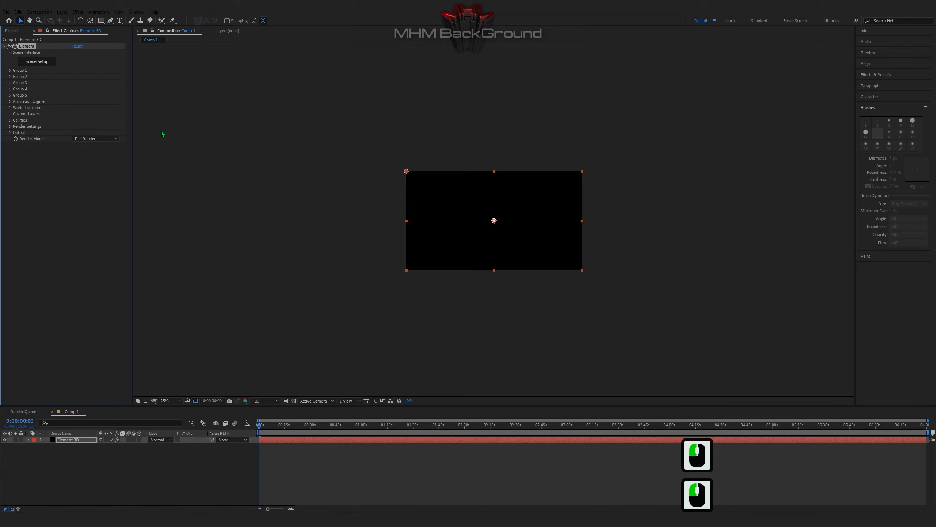
# Step: Open the Element effect's Scene Setup and create a box model
pyautogui.click(38, 65)
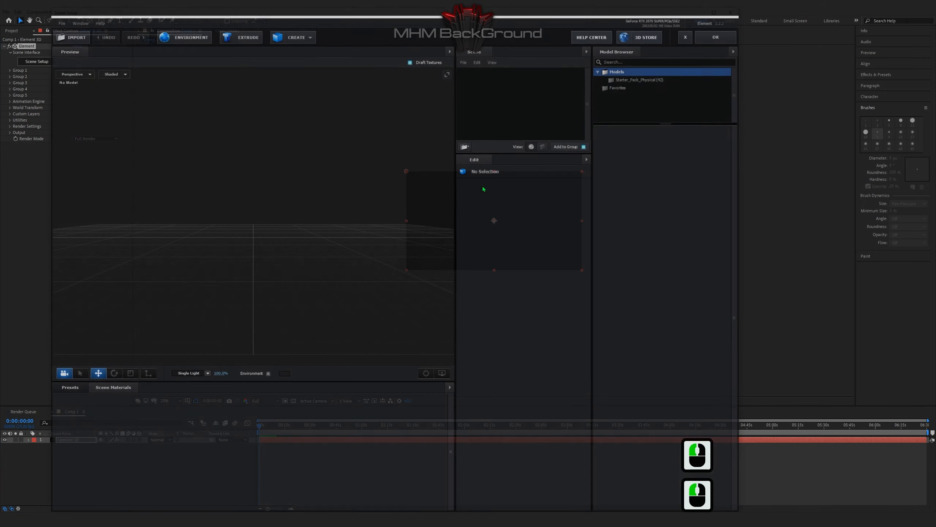
pyautogui.click(293, 35)
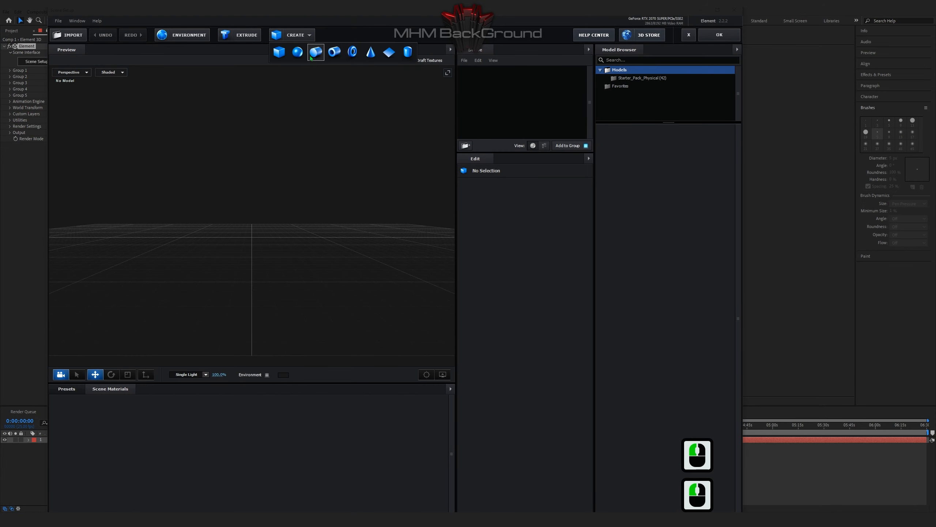
pyautogui.click(279, 51)
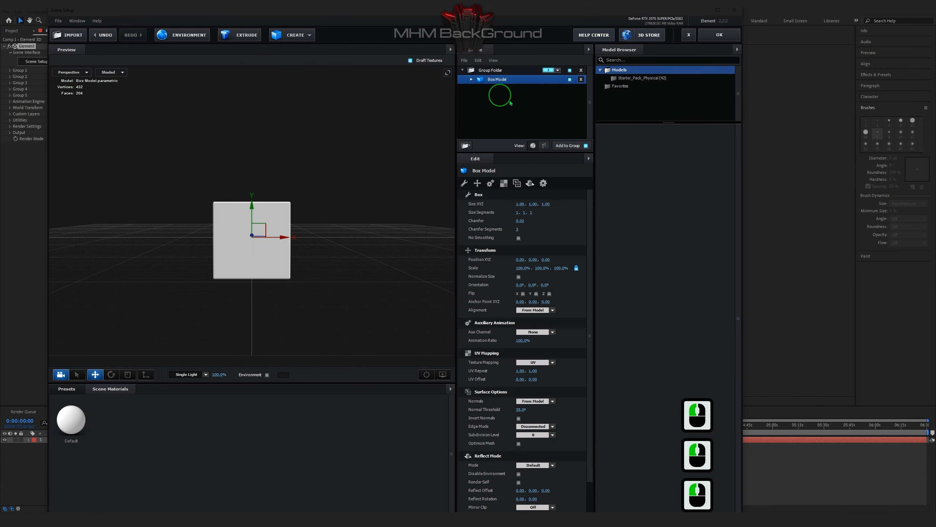
# Step: Set the box model's Z size to 0.12 to make it a thin plate
pyautogui.click(535, 204)
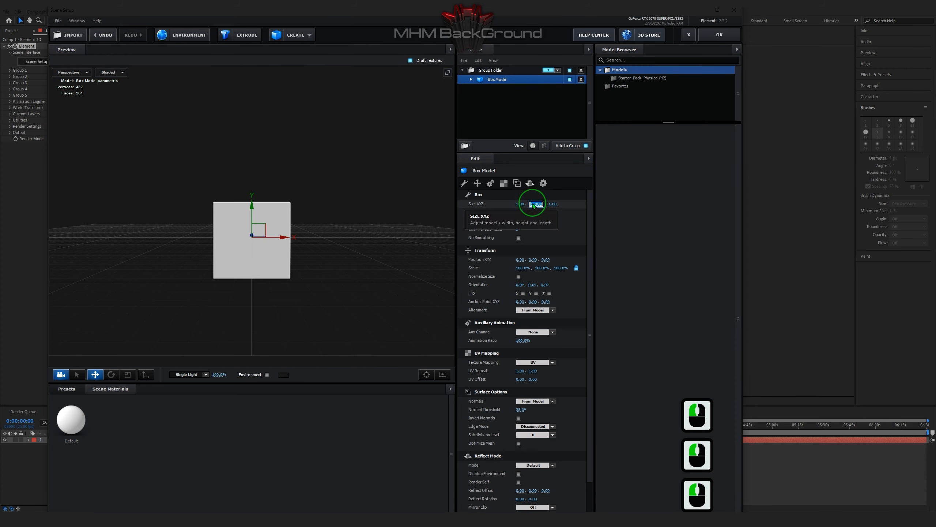
pyautogui.click(553, 204)
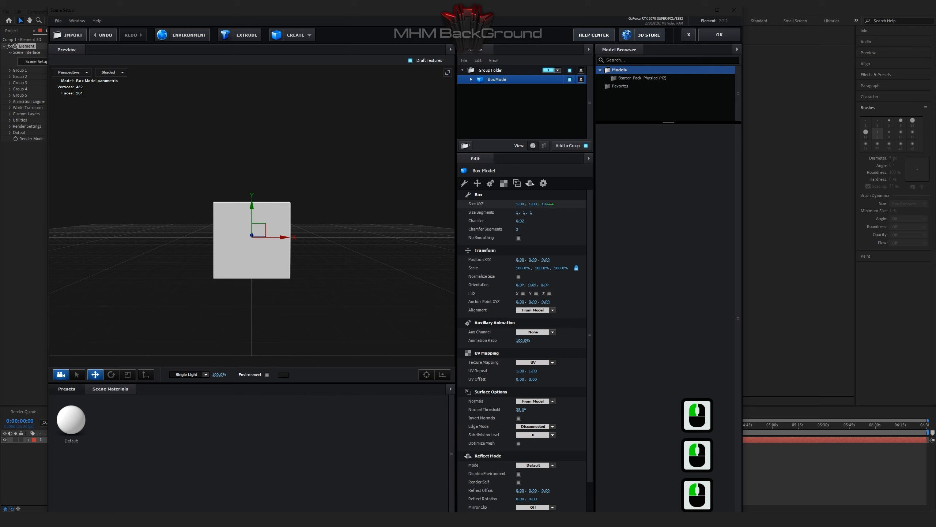
pyautogui.write('0.12')
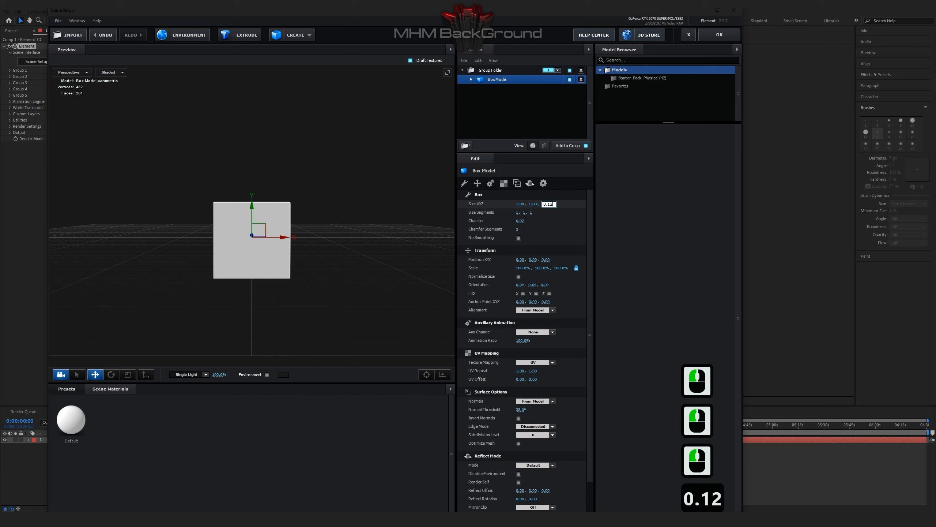
pyautogui.press('Return')
pyautogui.moveTo(342, 245); pyautogui.dragTo(297, 252)
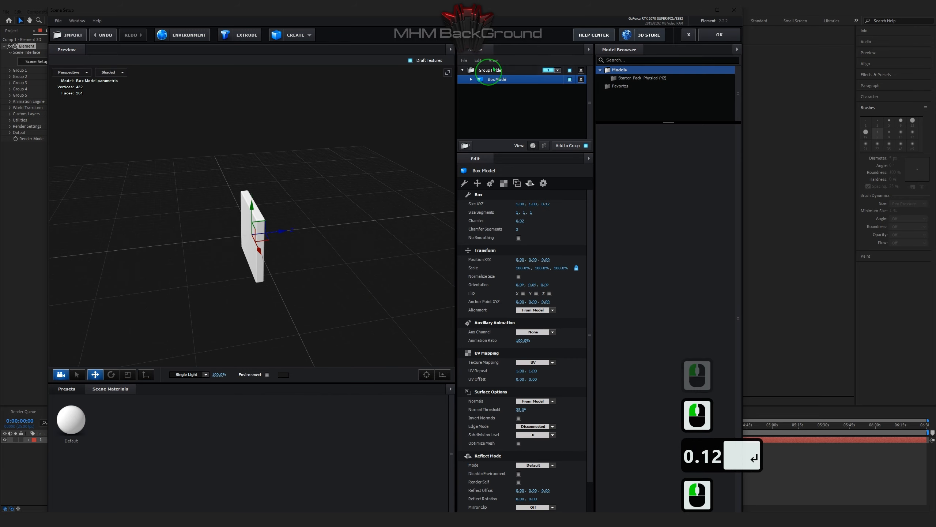
# Step: Set the reflectivity color of the box's Default material to white
pyautogui.click(471, 79)
pyautogui.click(504, 88)
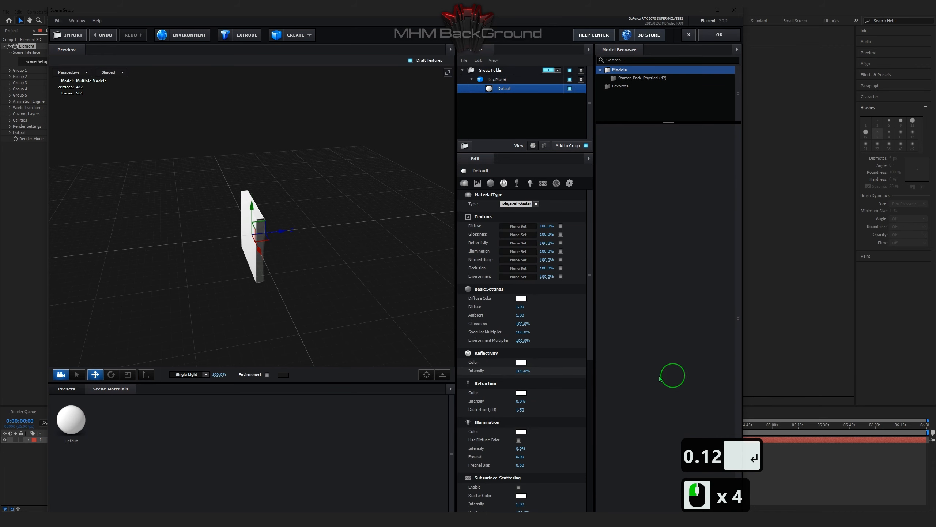
pyautogui.click(521, 363)
pyautogui.click(576, 414)
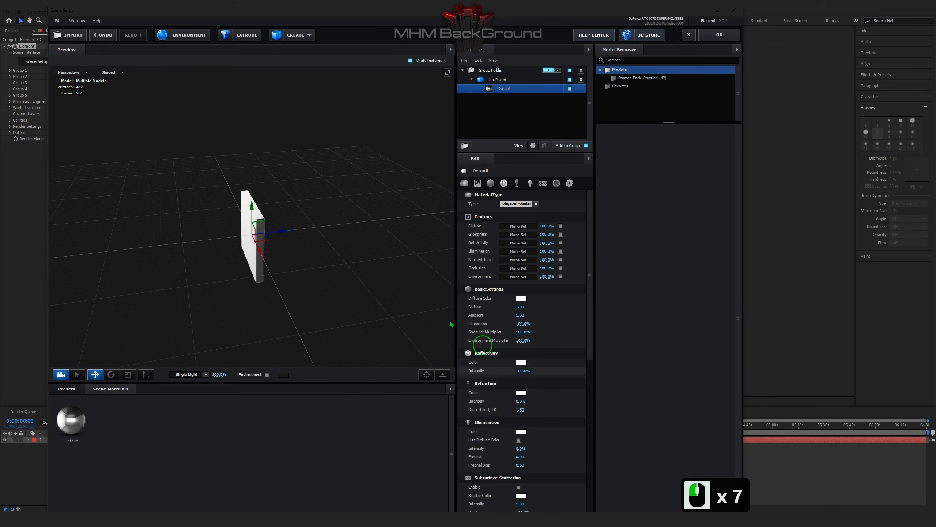
pyautogui.moveTo(398, 301); pyautogui.dragTo(296, 283)
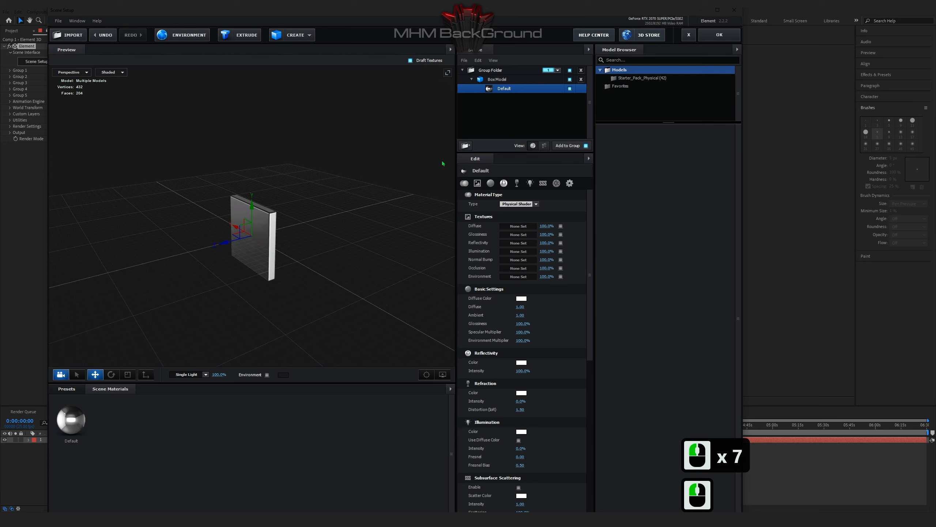
# Step: Select the Box Model, check the plate in the preview and accept the scene to return to the composition
pyautogui.click(497, 79)
pyautogui.moveTo(376, 205)
pyautogui.mouseDown()
pyautogui.moveTo(425, 194)
pyautogui.moveTo(382, 207)
pyautogui.mouseUp()
pyautogui.click(619, 222)
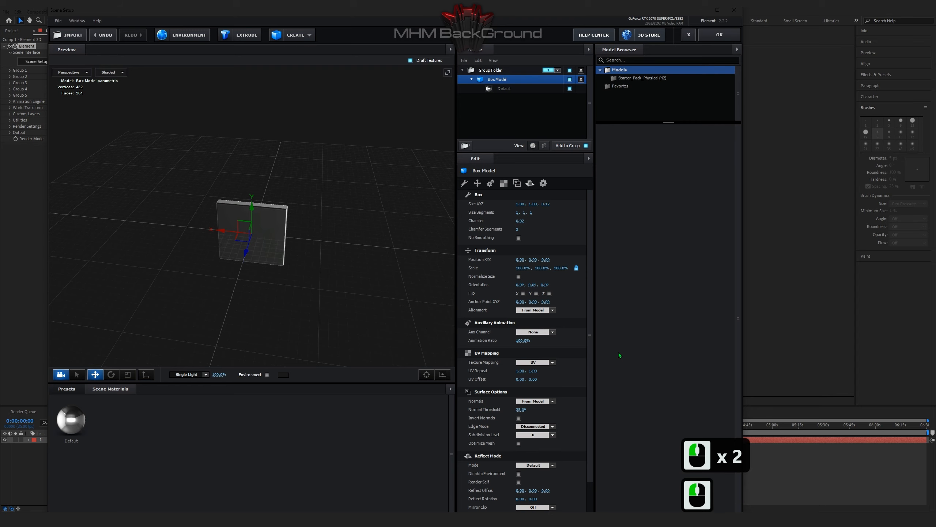
pyautogui.click(729, 38)
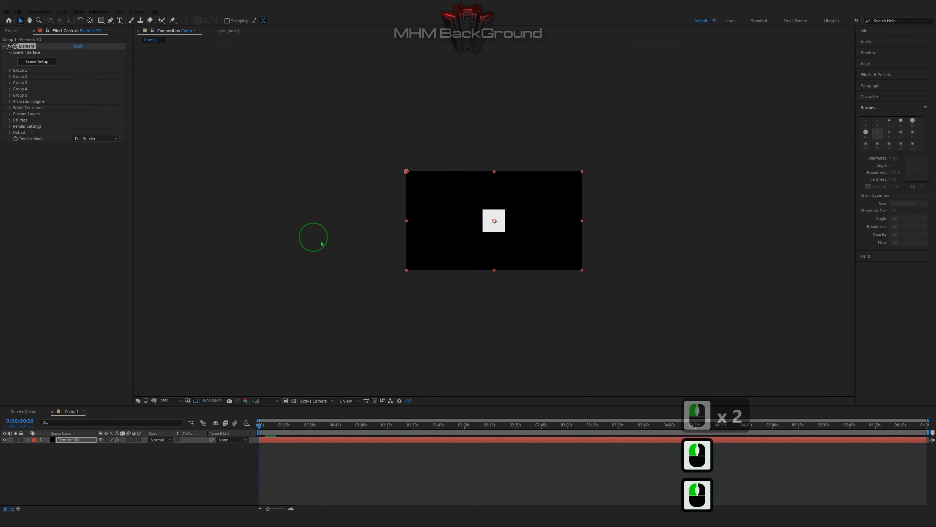
# Step: Set Group 1's replicator shape to Sphere and its particle count to 1111
pyautogui.click(10, 70)
pyautogui.click(17, 83)
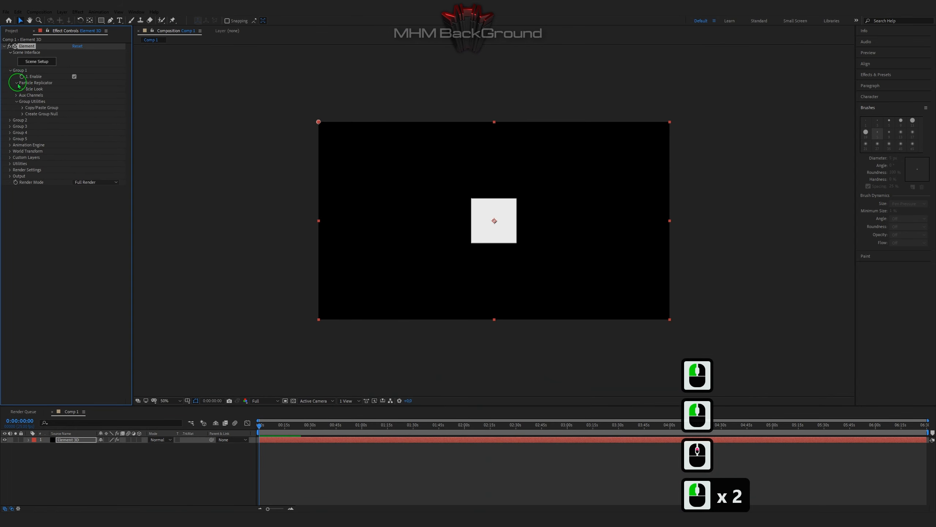
pyautogui.click(89, 95)
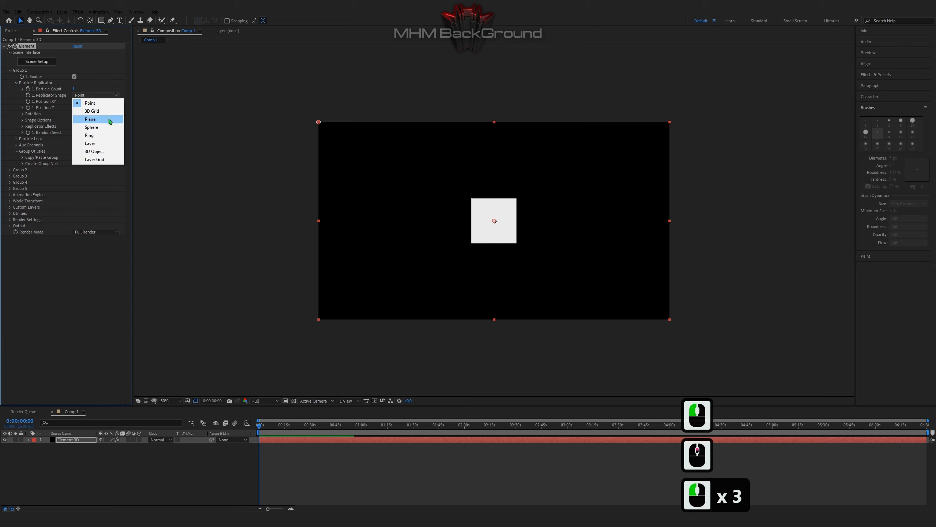
pyautogui.click(91, 126)
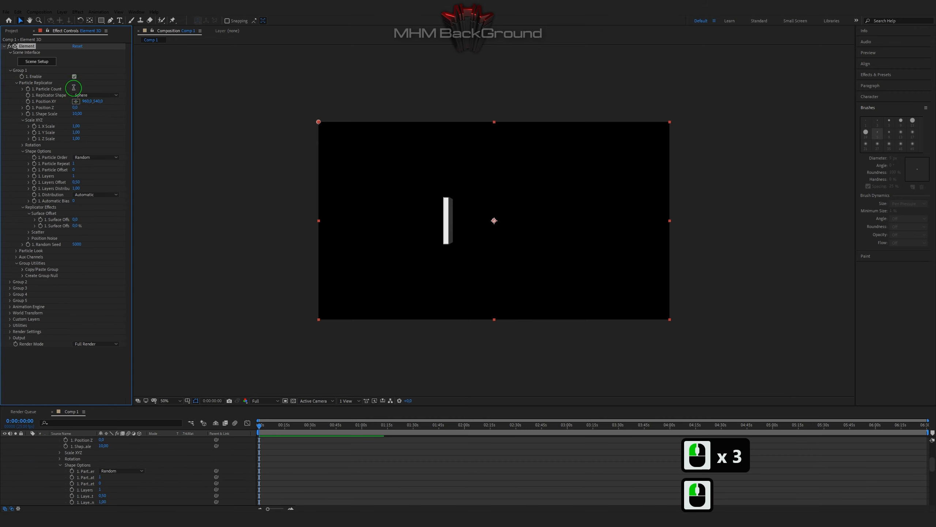
pyautogui.click(75, 89)
pyautogui.write('1111')
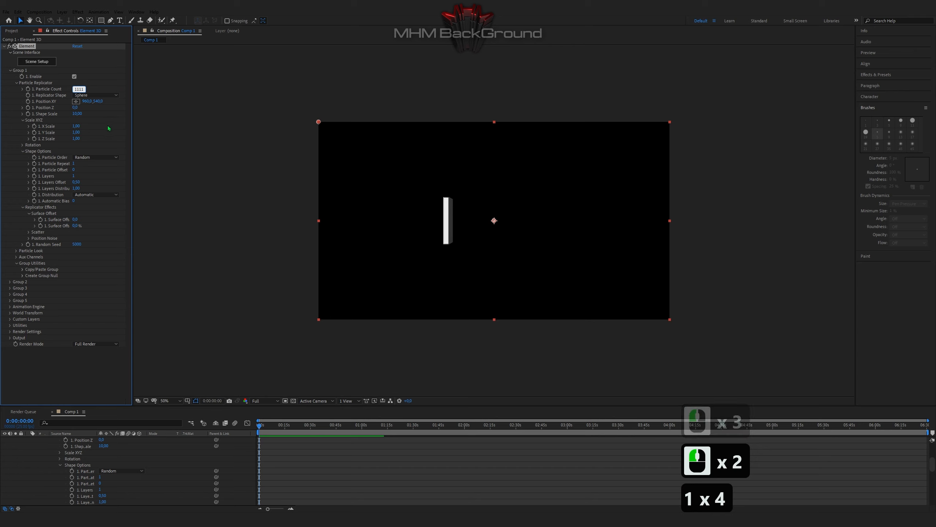
# Step: Set Group 1's replicator Position Z to 7180 and Shape Scale to 1.4
pyautogui.click(76, 107)
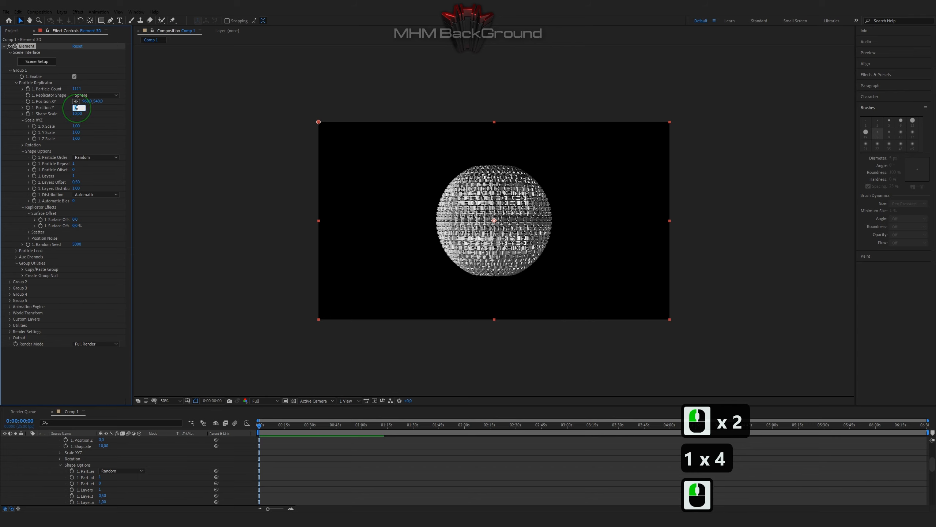
pyautogui.write('71')
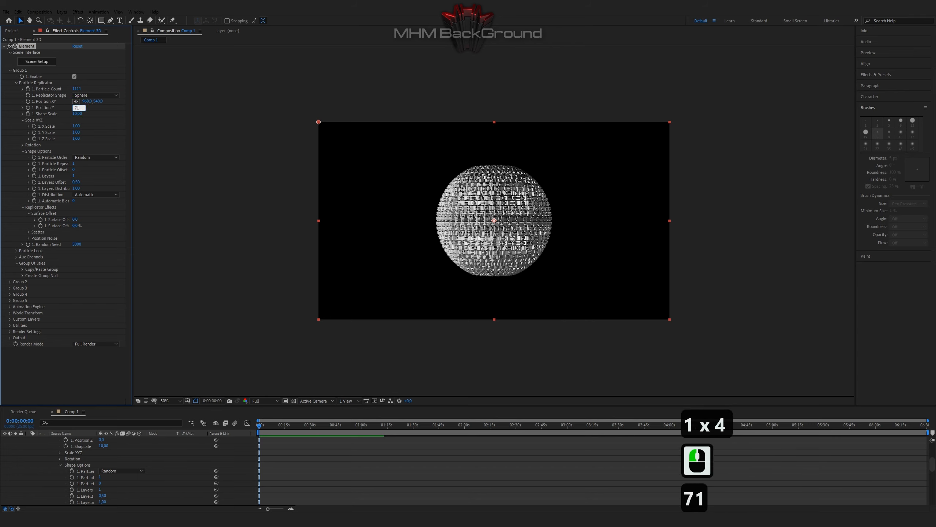
pyautogui.write('7')
pyautogui.press('BackSpace')
pyautogui.write('80')
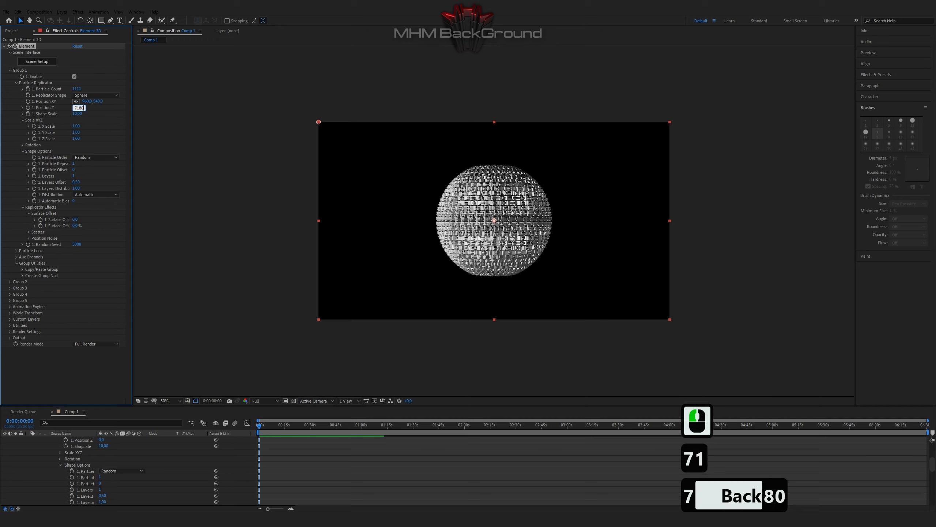
pyautogui.press('Tab')
pyautogui.write('1')
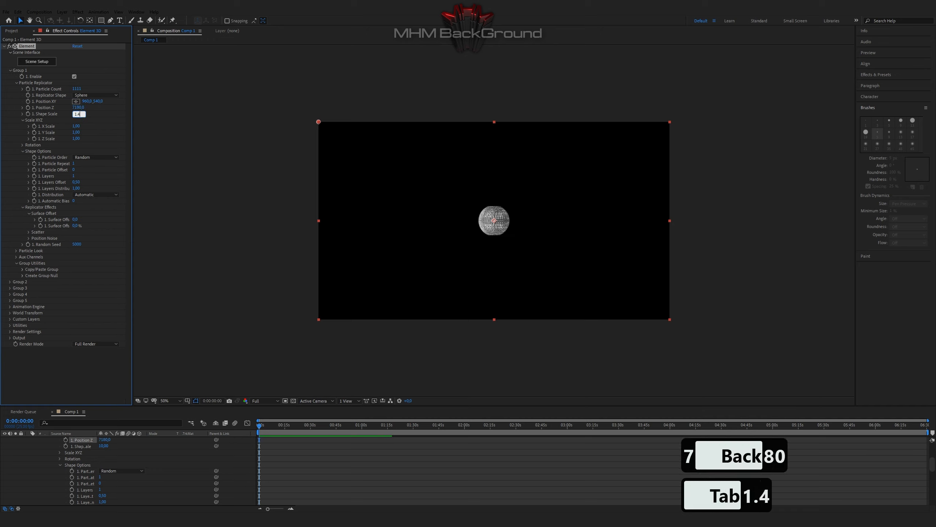
# Step: Set Group 1's replicator X, Y and Z Scale to 55 each
pyautogui.press('Tab')
pyautogui.write('5')
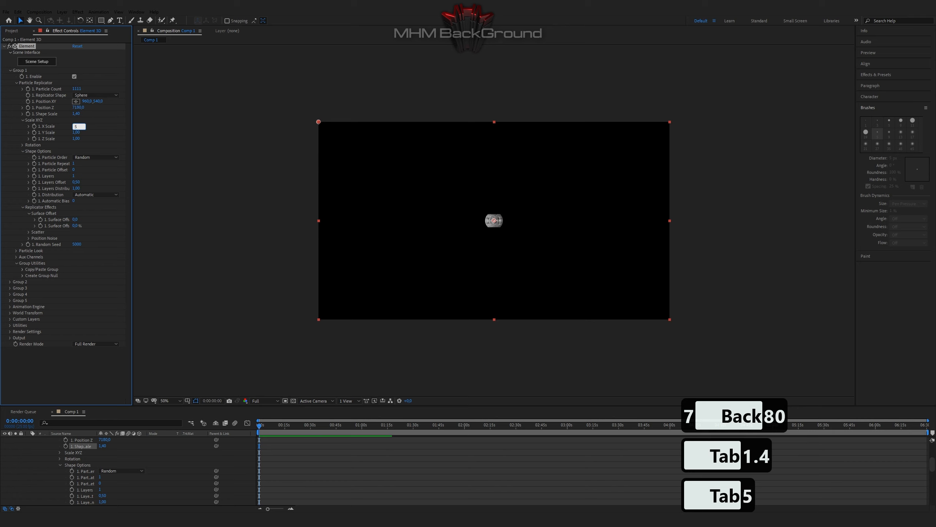
pyautogui.write('5')
pyautogui.press('Tab')
pyautogui.write('55')
pyautogui.press('Tab')
pyautogui.press('Return')
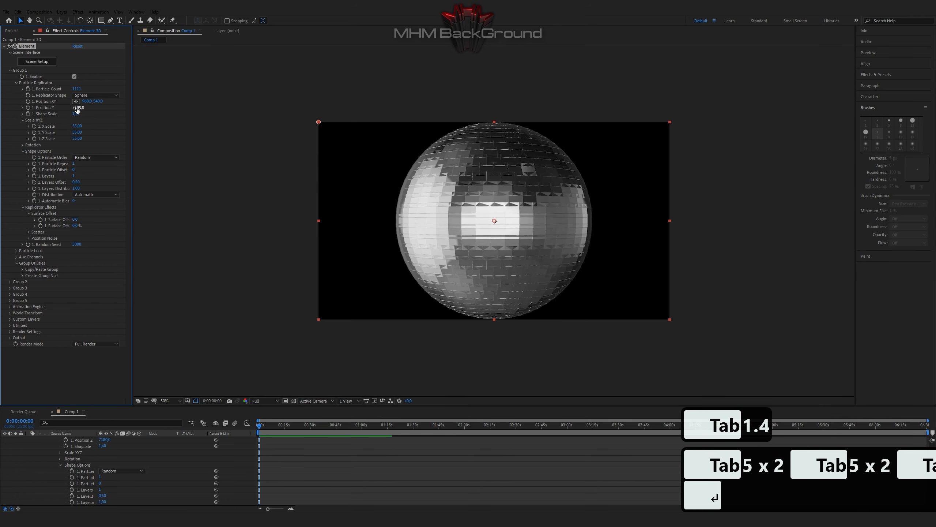
# Step: Set Group 1's replicator X Rotation to -31° and Z Rotation to 45°
pyautogui.click(23, 145)
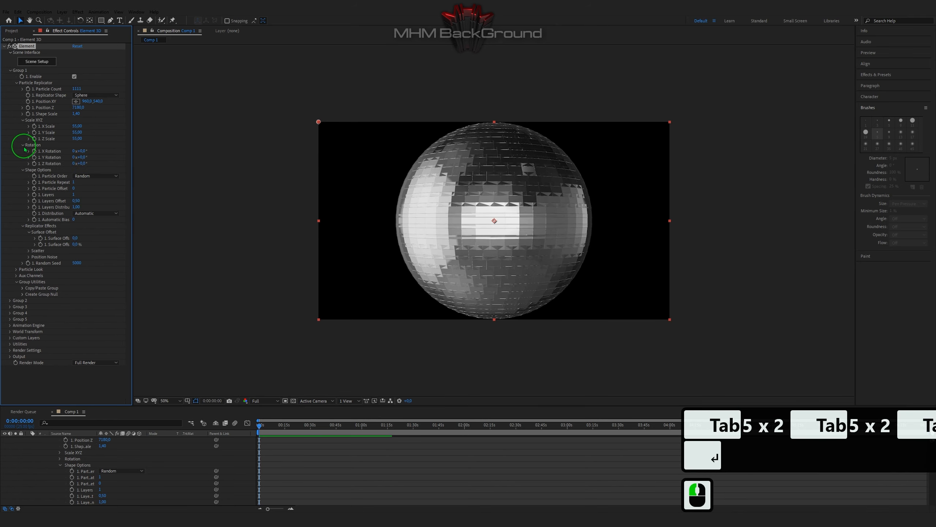
pyautogui.click(82, 151)
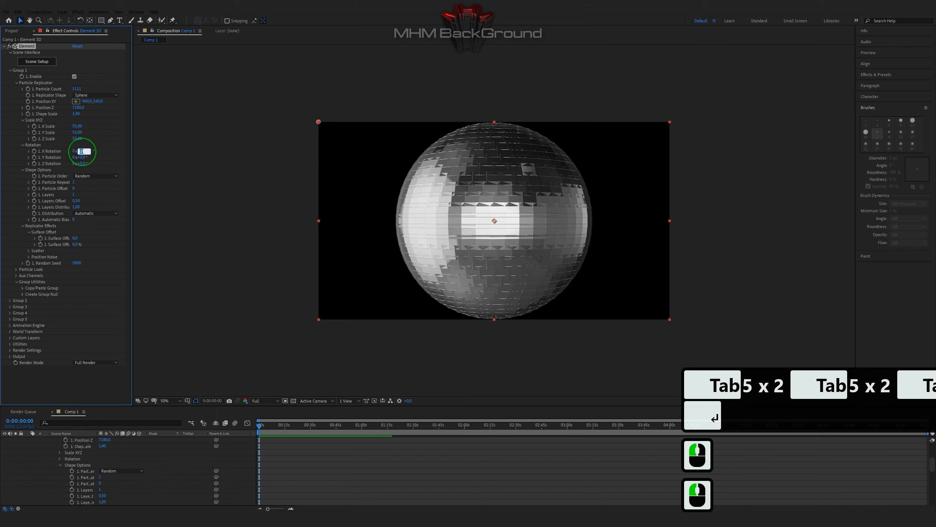
pyautogui.write('-31')
pyautogui.press('Return')
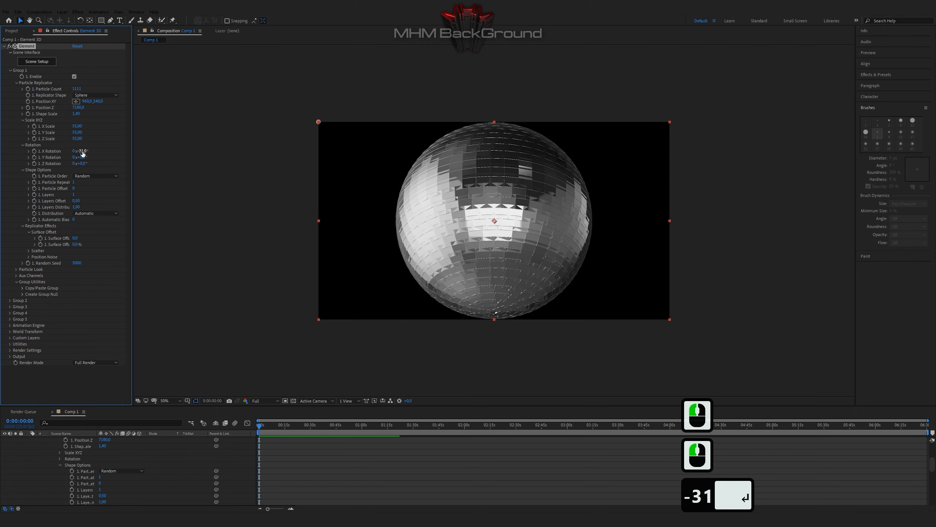
pyautogui.click(80, 164)
pyautogui.write('46')
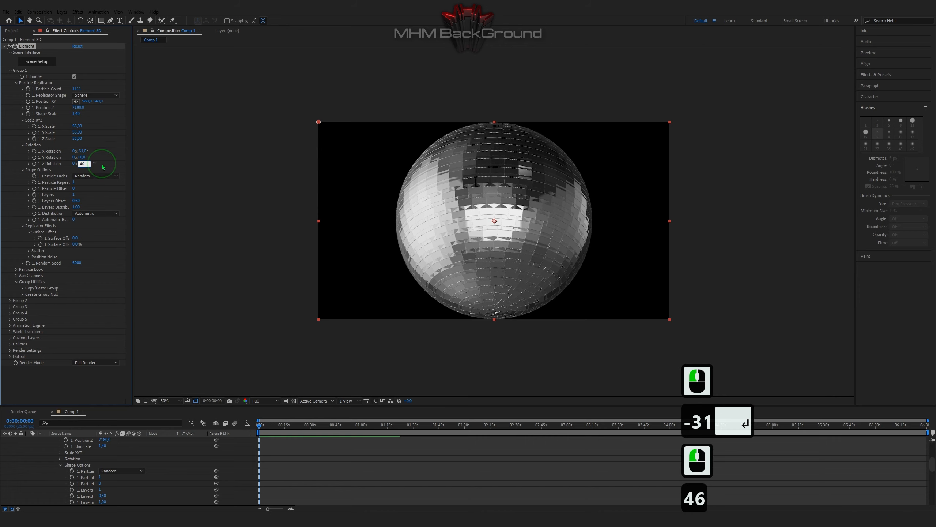
pyautogui.doubleClick(79, 164)
pyautogui.write('45')
pyautogui.click(85, 163)
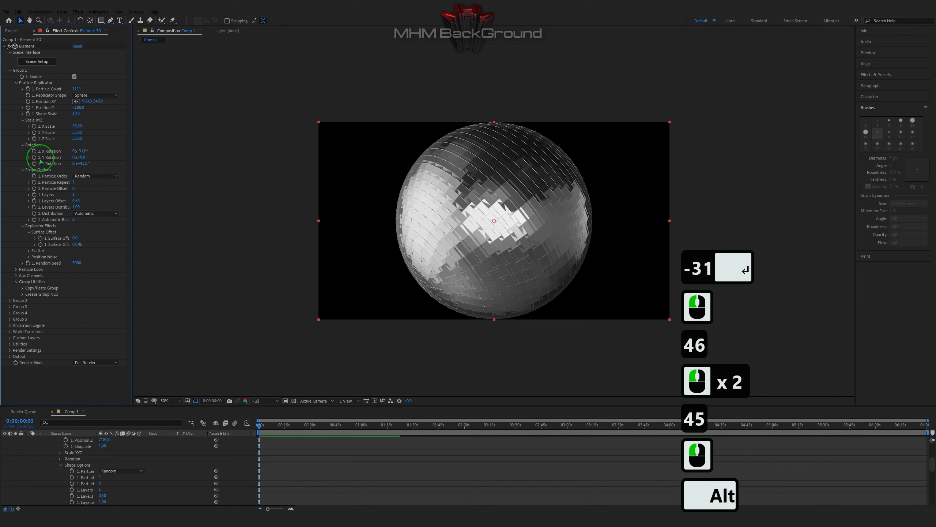
# Step: Add the expression time*11 to Group 1's replicator Y Rotation and briefly preview the spinning sphere
pyautogui.keyDown('alt'); pyautogui.click(34, 157); pyautogui.keyUp('alt')
pyautogui.write('time*11')
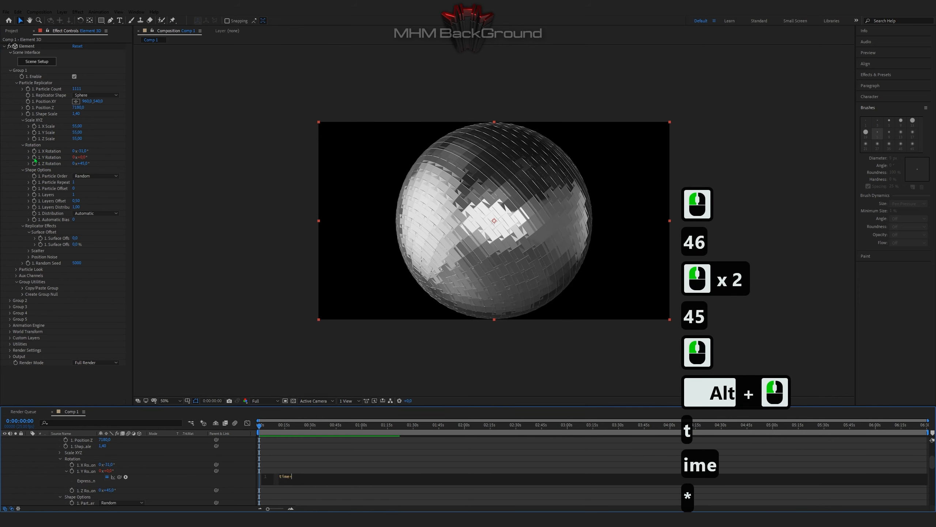
pyautogui.click(320, 456)
pyautogui.click(361, 334)
pyautogui.press('space')
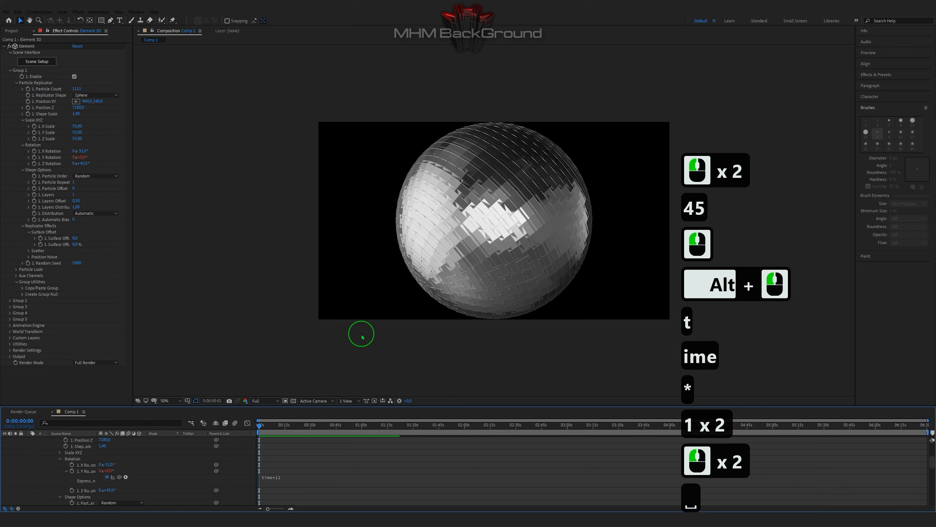
pyautogui.press('space')
# Step: Change the Y Rotation expression to time*6 and preview the rotation again
pyautogui.click(294, 477)
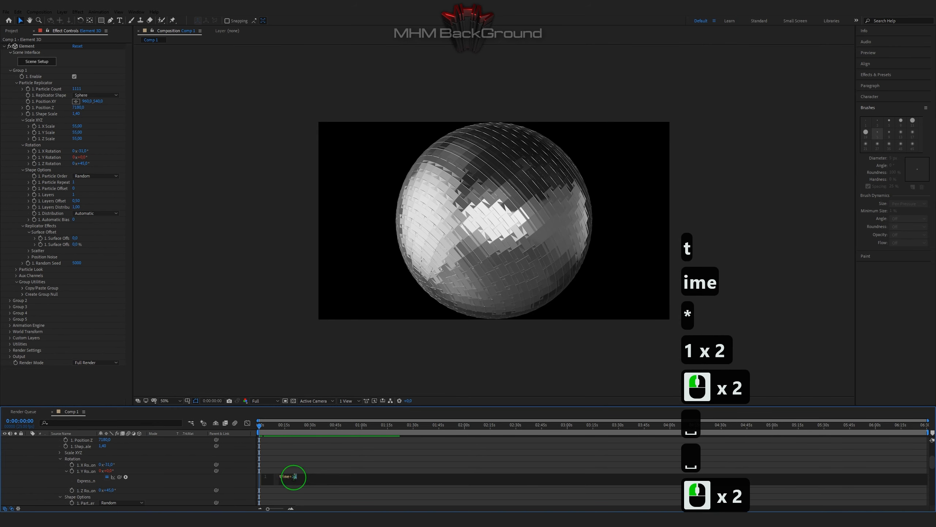
pyautogui.doubleClick(294, 476)
pyautogui.write('6')
pyautogui.click(299, 398)
pyautogui.press('space')
pyautogui.press('space')
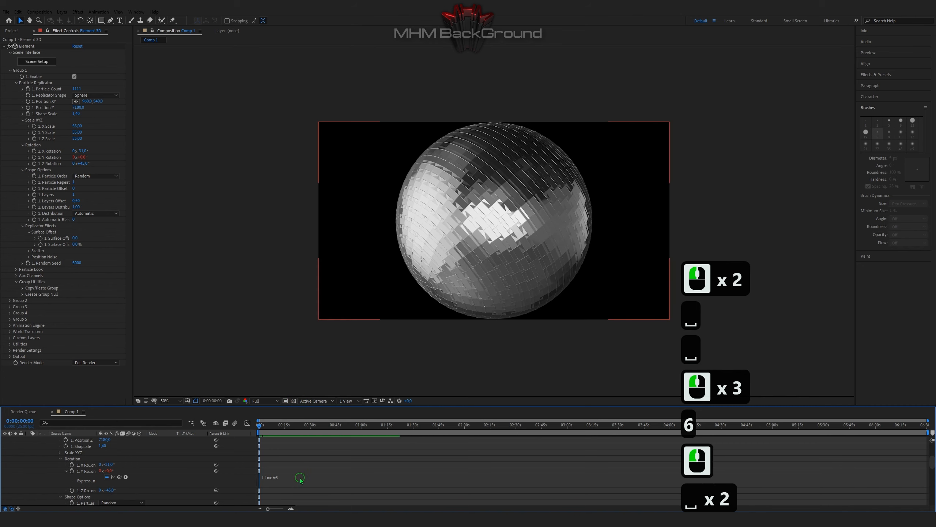
# Step: Change Group 1's replicator Y Rotation expression to time*1 and briefly preview the slower spin
pyautogui.click(292, 476)
pyautogui.doubleClick(292, 476)
pyautogui.write('1')
pyautogui.click(272, 345)
pyautogui.press('space')
pyautogui.press('space')
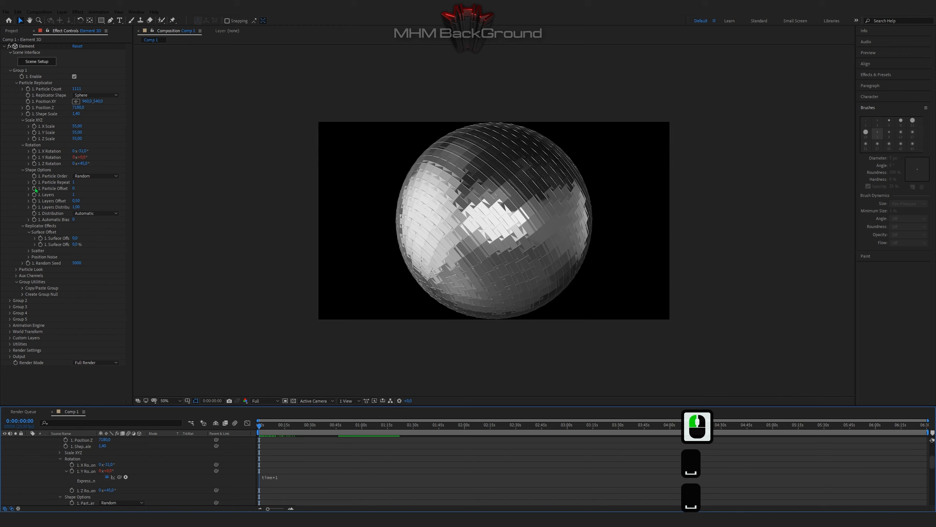
# Step: Set Group 1's first Surface Offset value, the one not in percent, to -330 and preview the animation
pyautogui.click(74, 239)
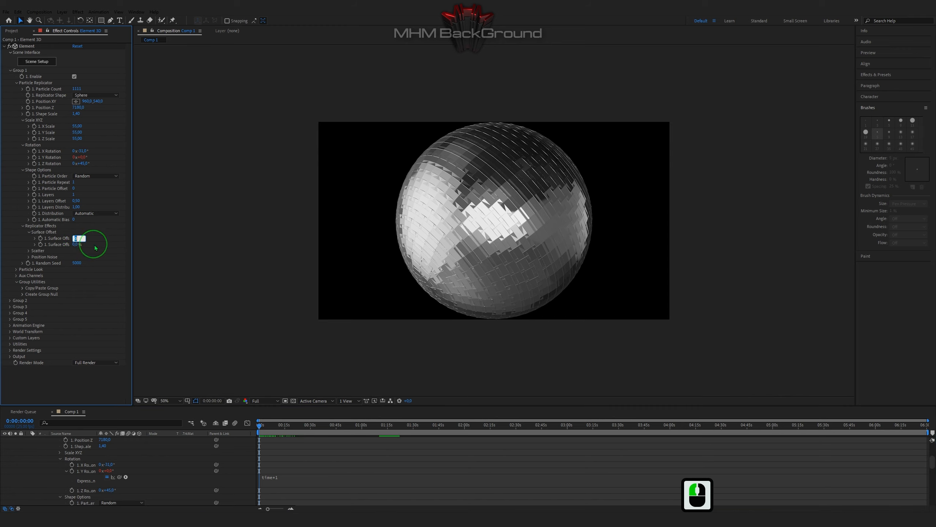
pyautogui.write('-')
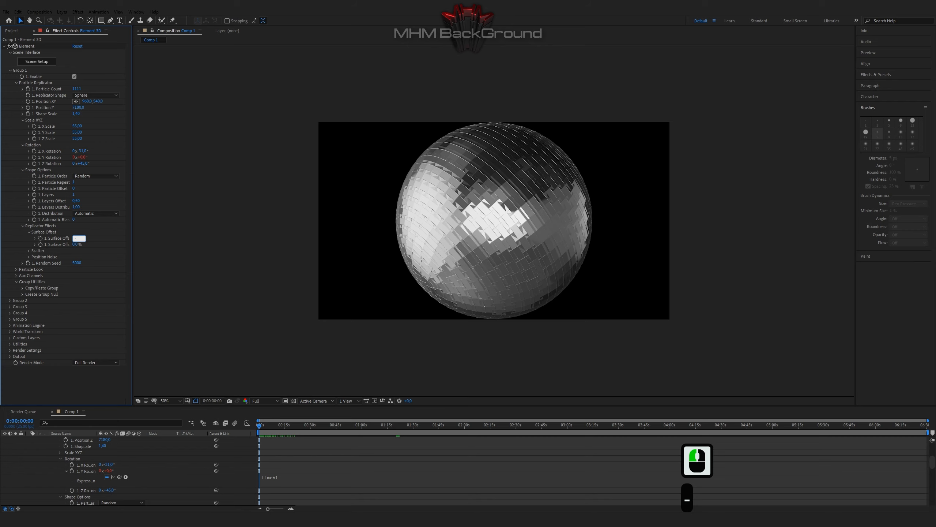
pyautogui.write('330')
pyautogui.press('Return')
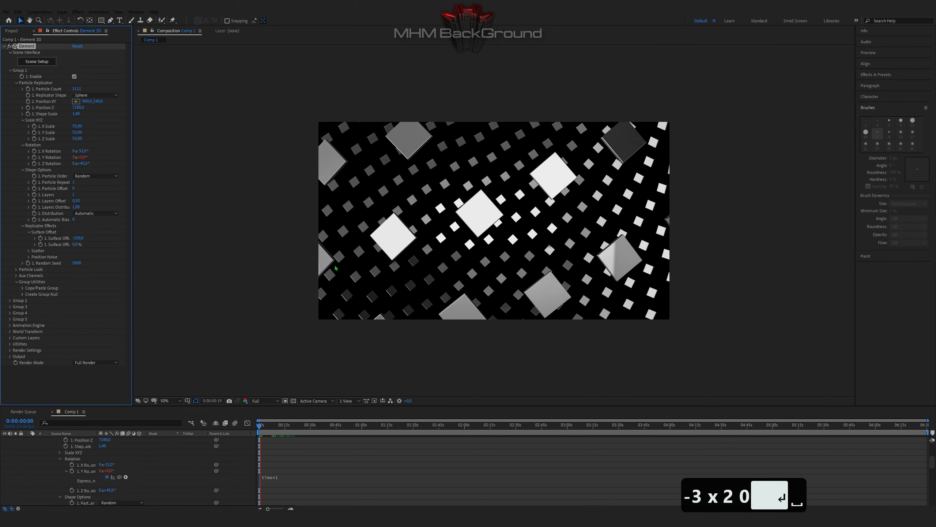
pyautogui.press('space')
pyautogui.press('space')
pyautogui.press('space')
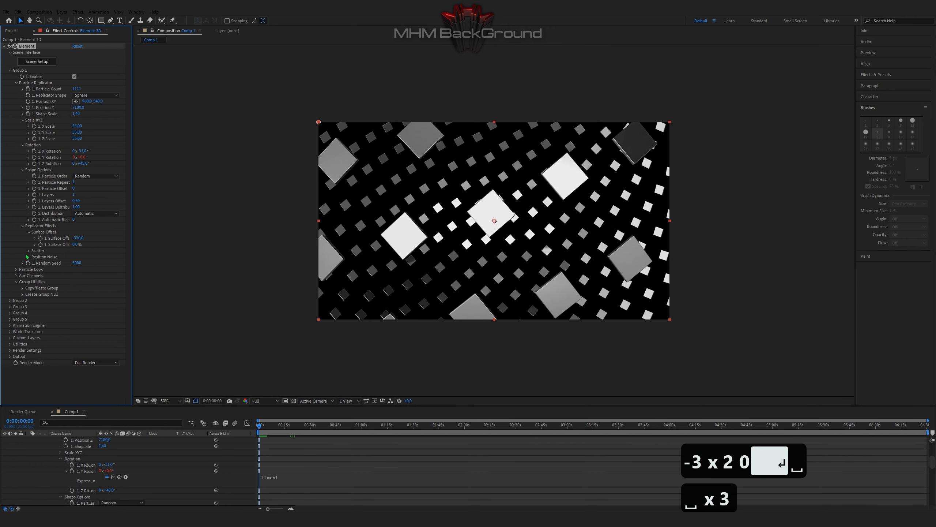
# Step: Set the Z Size under Group 1's Particle Look to 111 and preview the stretched boxes
pyautogui.click(28, 257)
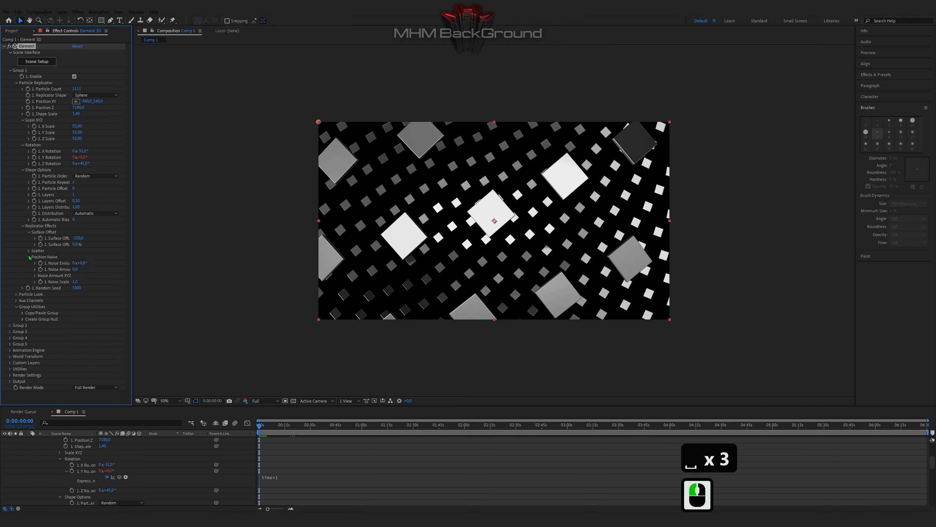
pyautogui.click(29, 251)
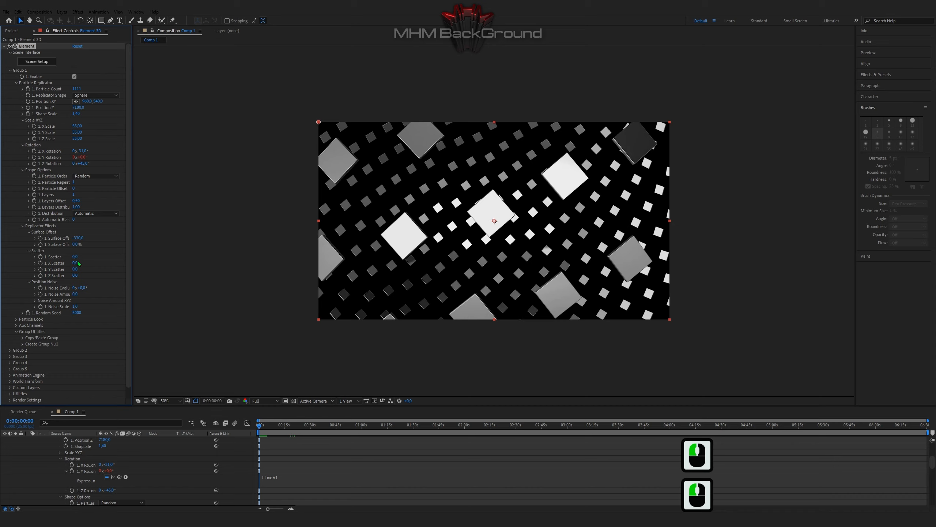
pyautogui.click(16, 319)
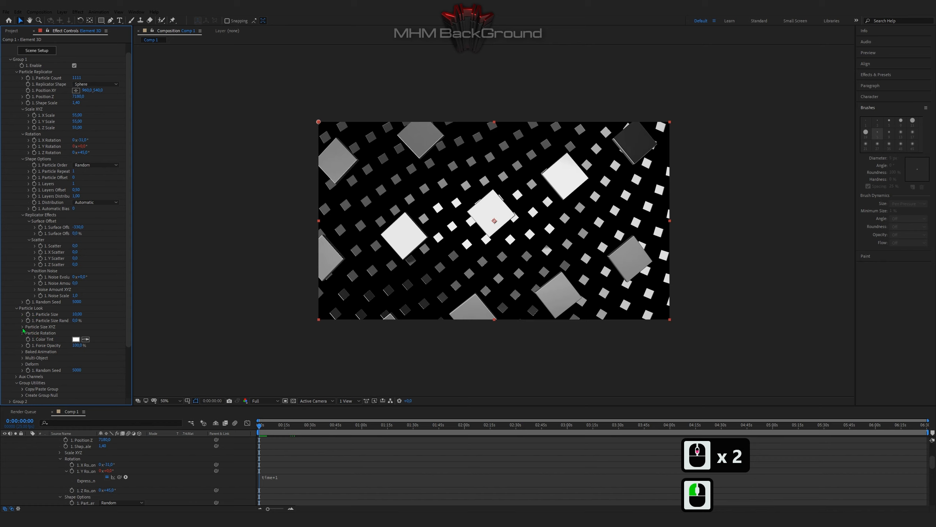
pyautogui.click(23, 327)
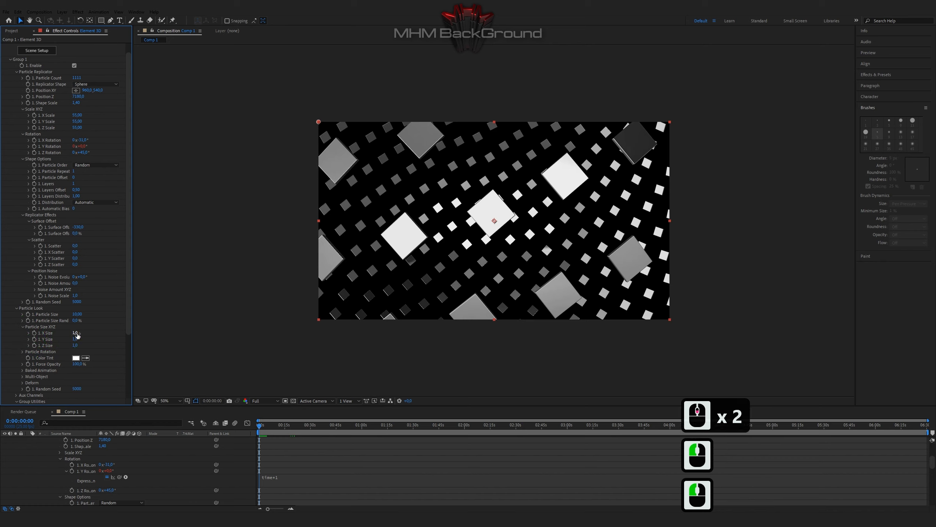
pyautogui.click(76, 346)
pyautogui.write('1')
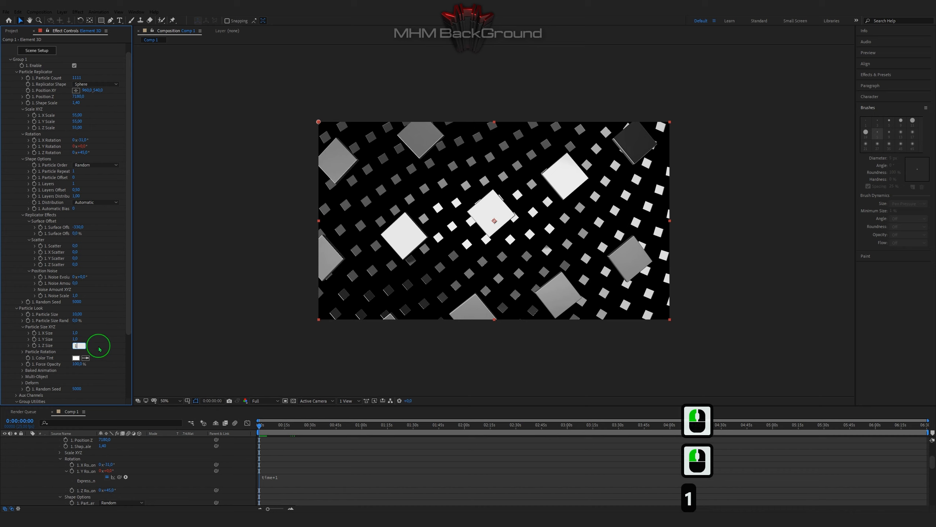
pyautogui.write('11')
pyautogui.click(99, 348)
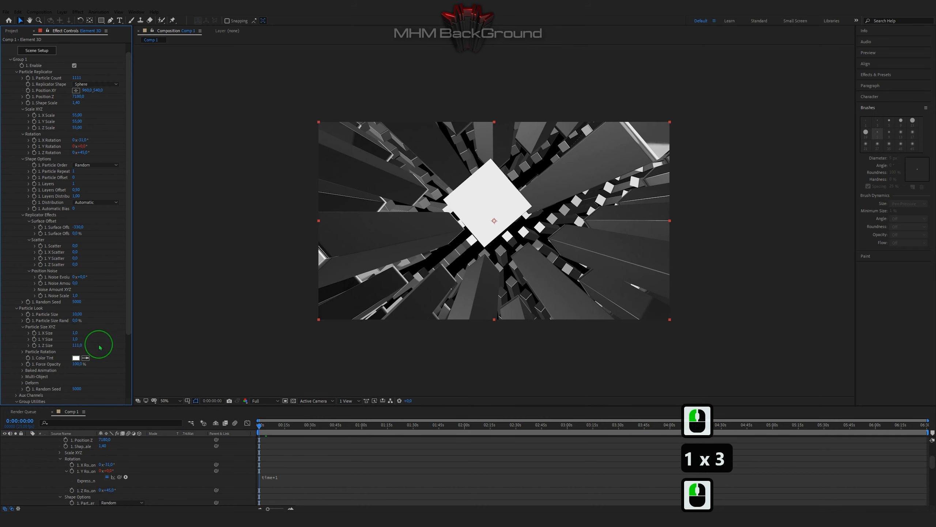
pyautogui.press('space')
pyautogui.press('space')
# Step: Enable Deform and its Twist for Group 1's particles, and set Twist Z to 32°
pyautogui.scroll(-4, 99, 344)
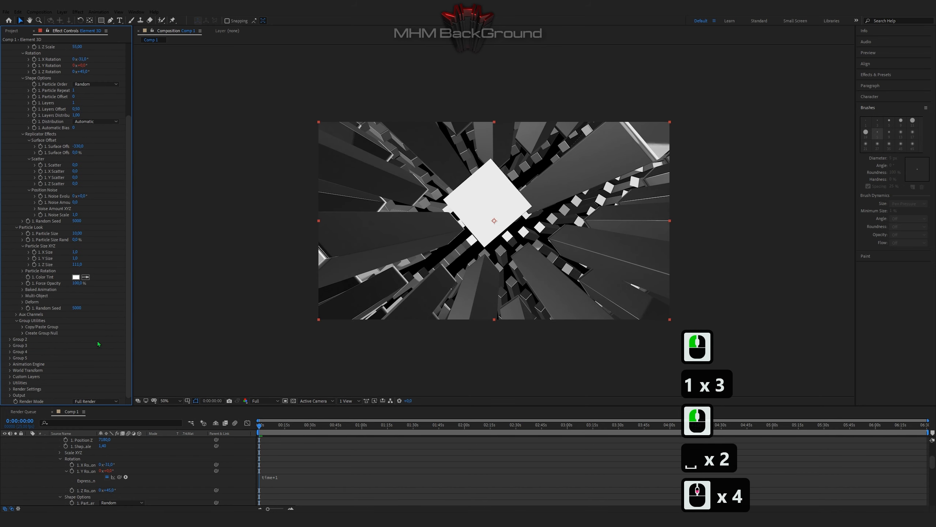
pyautogui.click(22, 302)
pyautogui.click(74, 308)
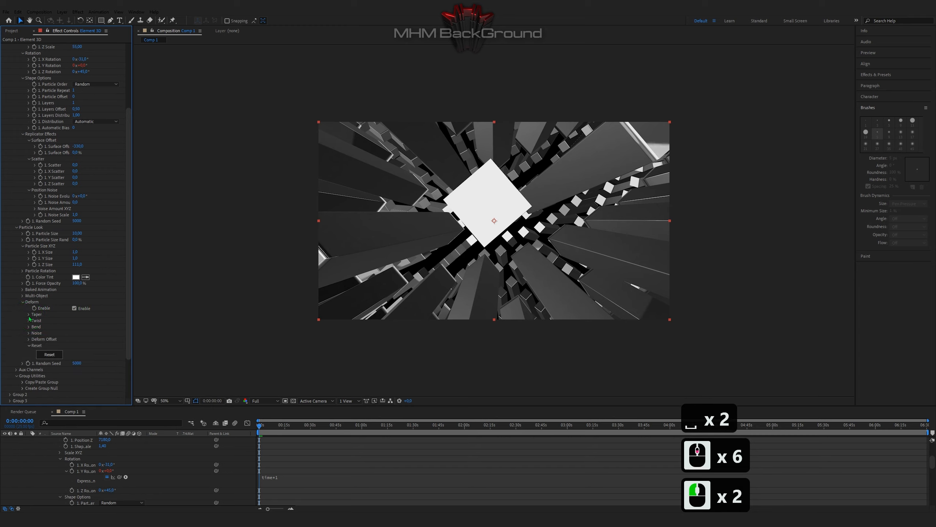
pyautogui.click(29, 320)
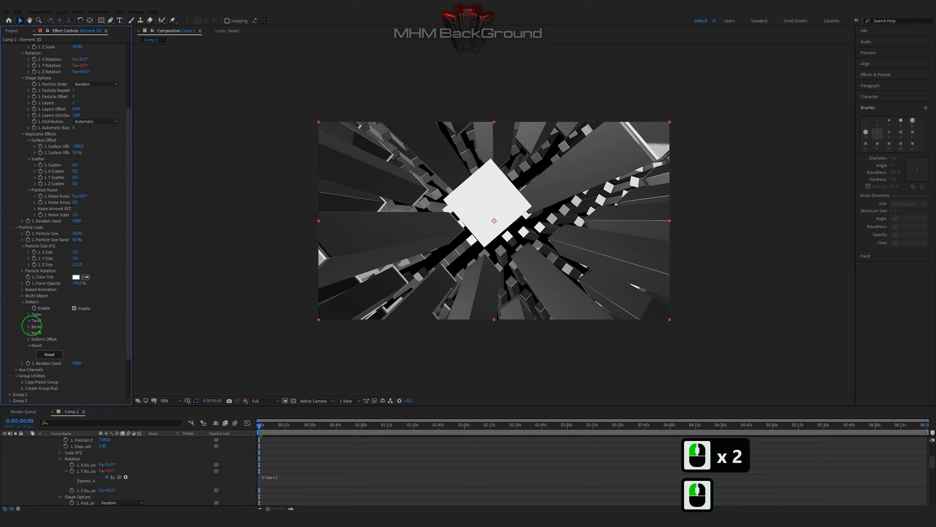
pyautogui.scroll(-3, 93, 328)
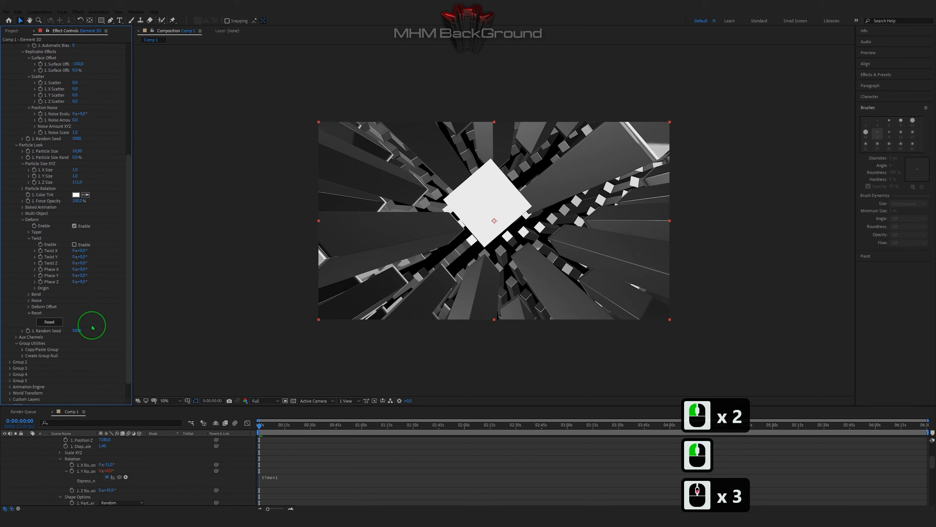
pyautogui.click(74, 245)
pyautogui.click(83, 263)
pyautogui.write('32')
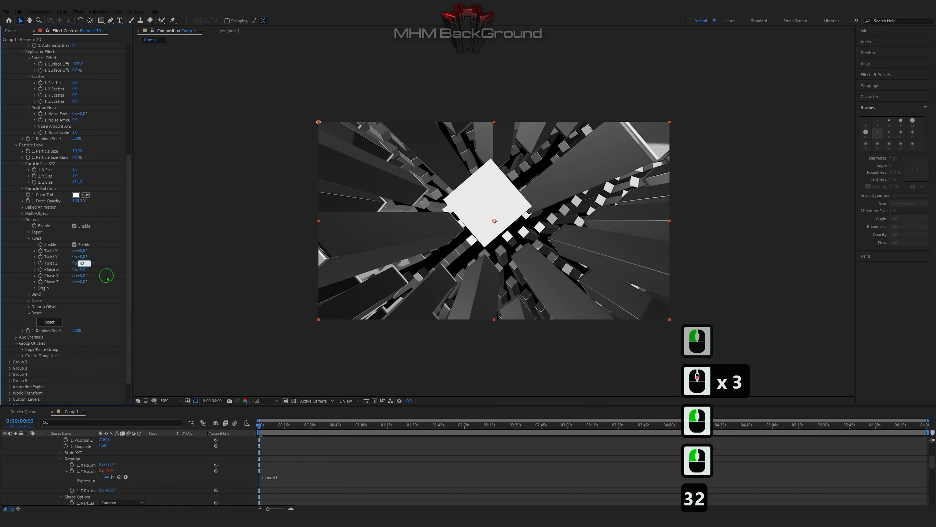
pyautogui.click(81, 290)
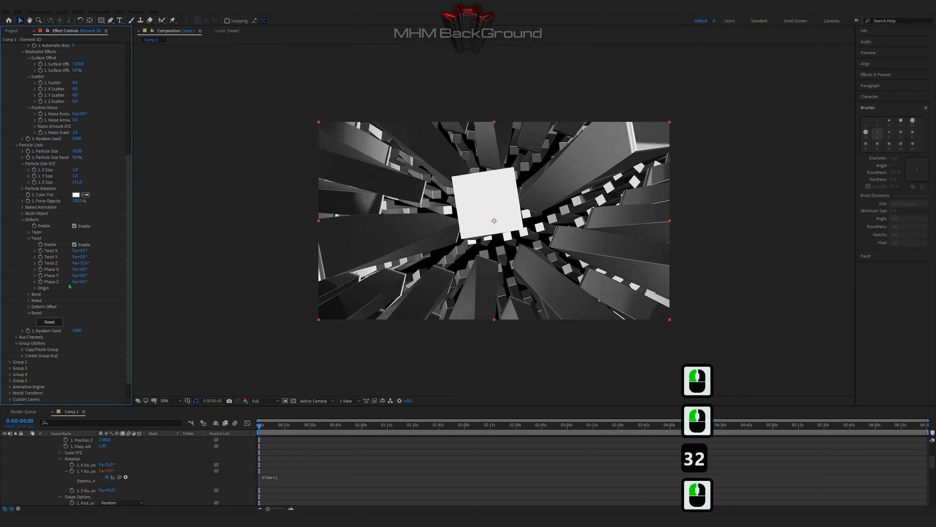
# Step: Add the expression time*11 to the Twist deformer's Phase Z and preview the twisting motion
pyautogui.keyDown('alt'); pyautogui.click(40, 282); pyautogui.keyUp('alt')
pyautogui.write('tim')
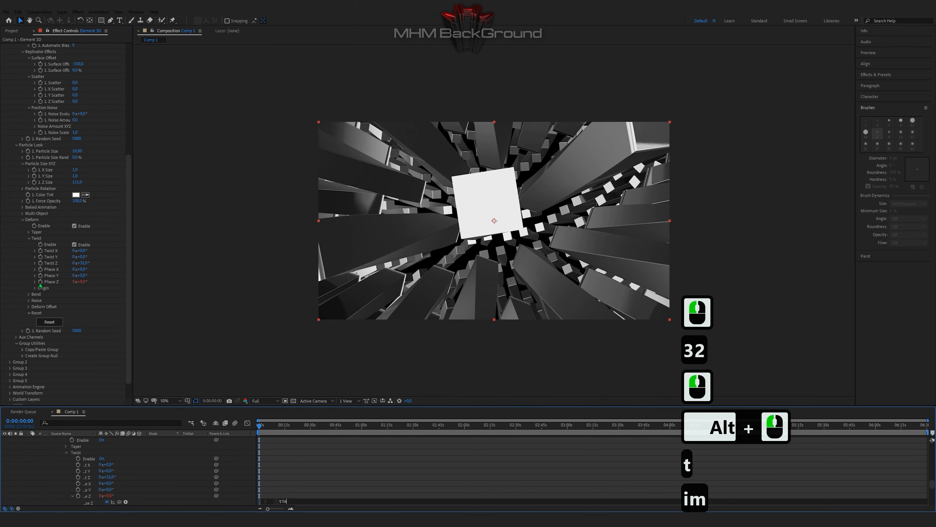
pyautogui.write('e*11')
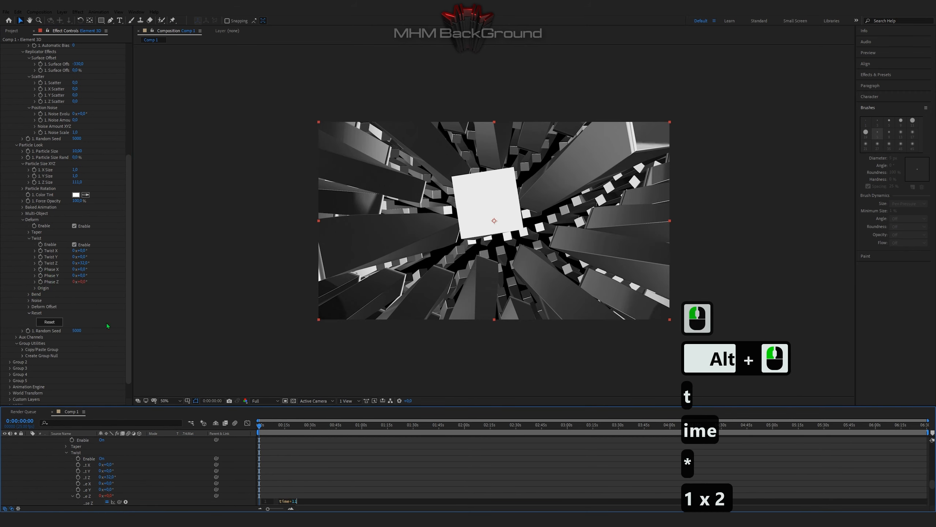
pyautogui.click(314, 470)
pyautogui.press('space')
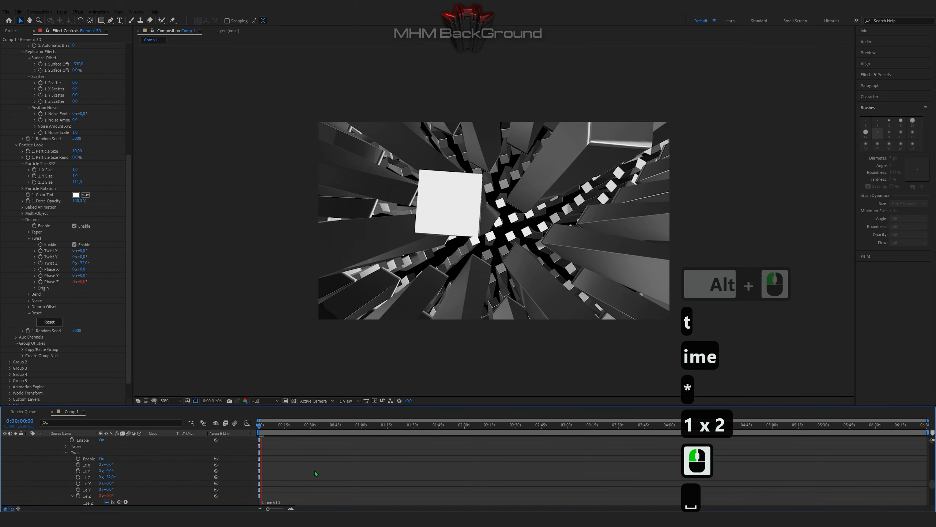
pyautogui.press('space')
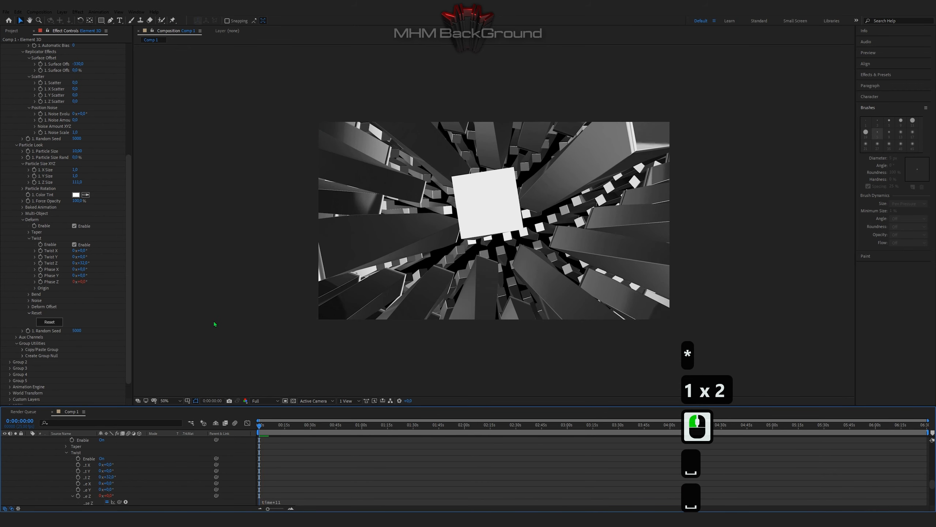
# Step: Enable the Bend deformer for Group 1, set its Bend Angle to -41° and preview the animation
pyautogui.scroll(-7, 58, 358)
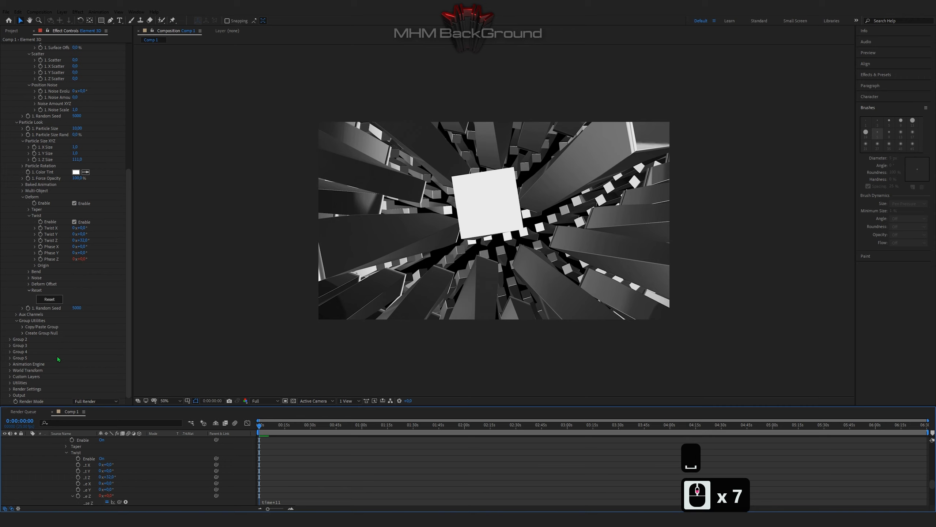
pyautogui.click(29, 271)
pyautogui.click(74, 278)
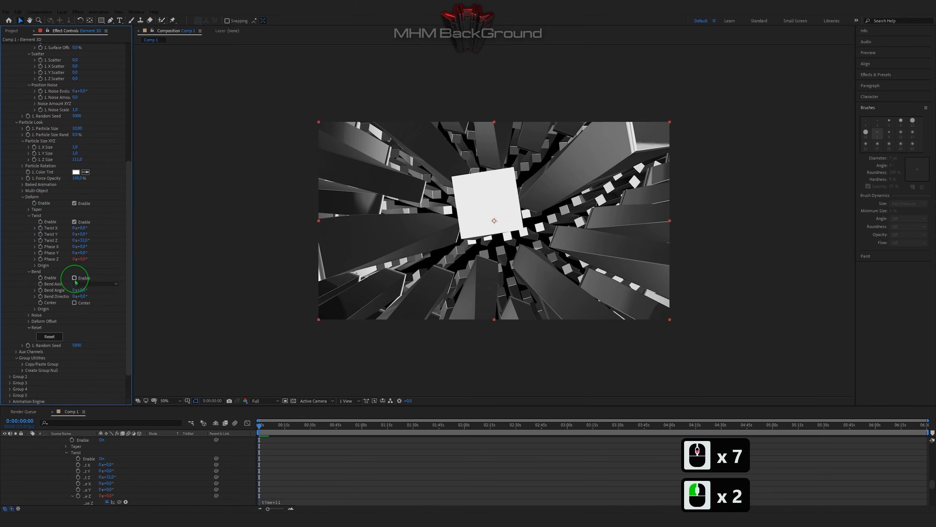
pyautogui.click(79, 279)
pyautogui.click(82, 290)
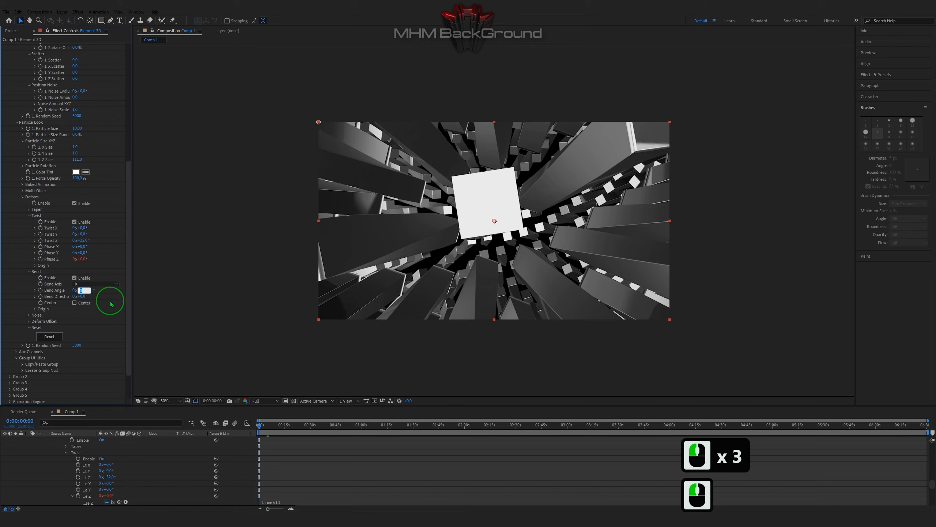
pyautogui.write('-41')
pyautogui.press('Return')
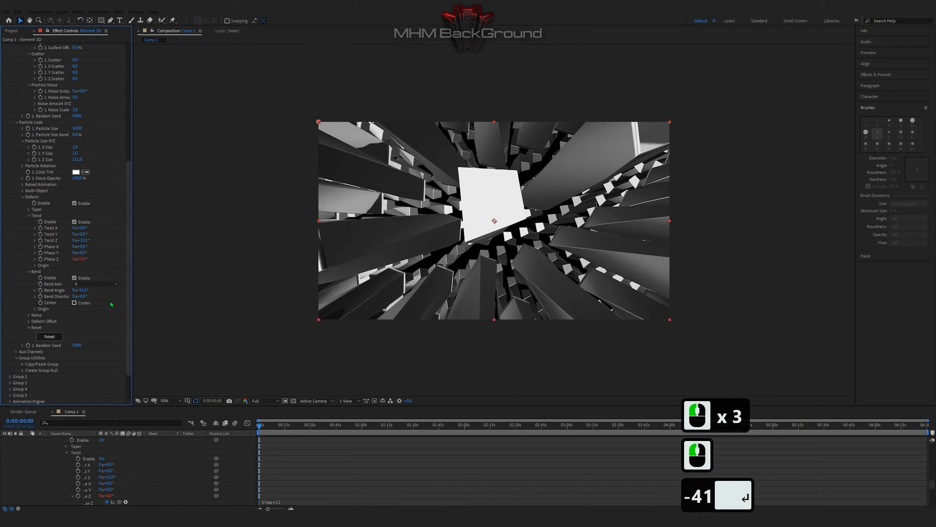
pyautogui.press('space')
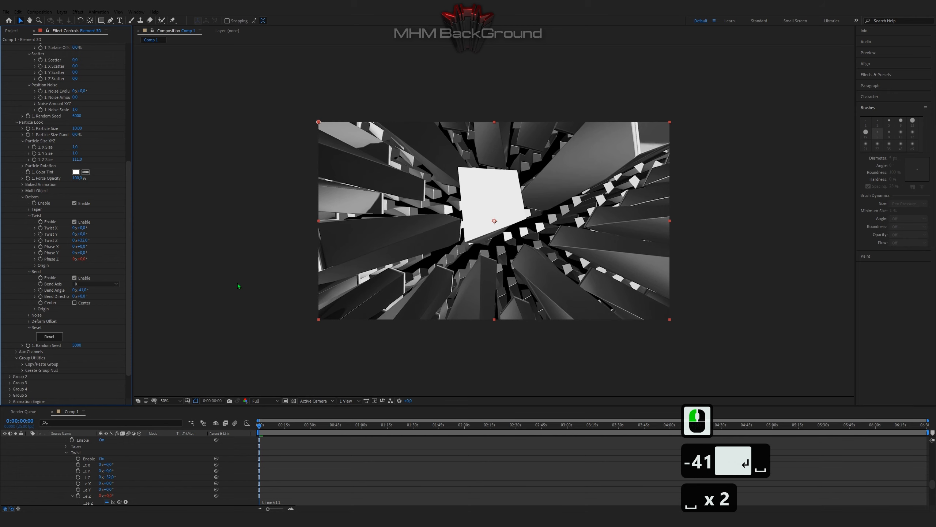
pyautogui.press('space')
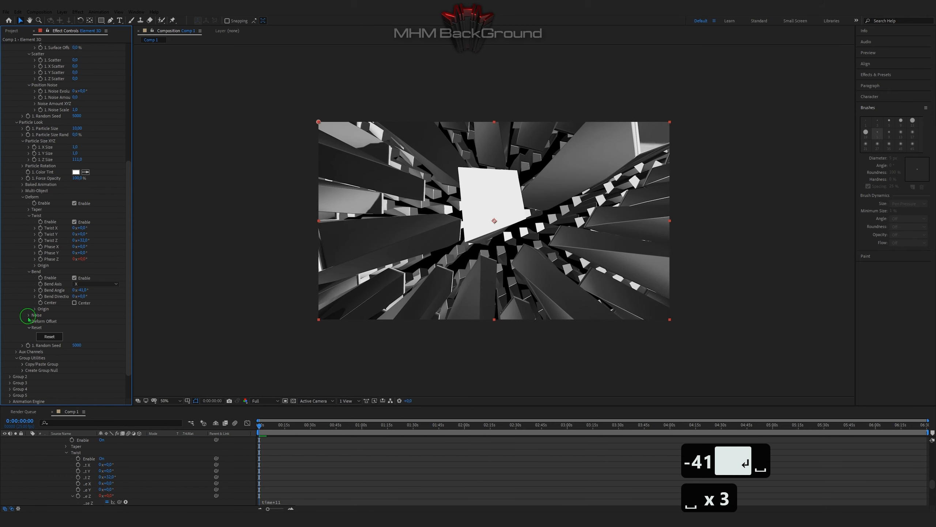
# Step: Enable the Noise deformer for Group 1 and choose Distortion as its method
pyautogui.click(29, 316)
pyautogui.click(78, 323)
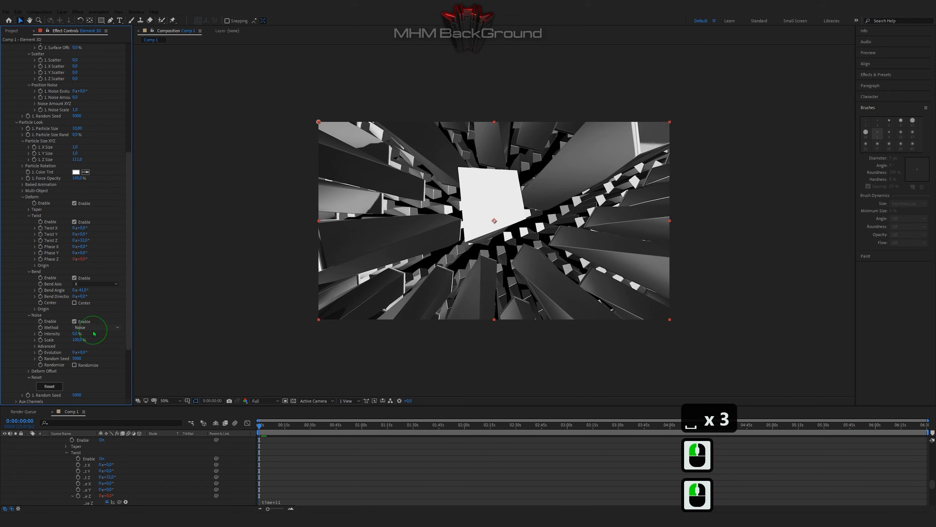
pyautogui.click(92, 327)
pyautogui.click(91, 344)
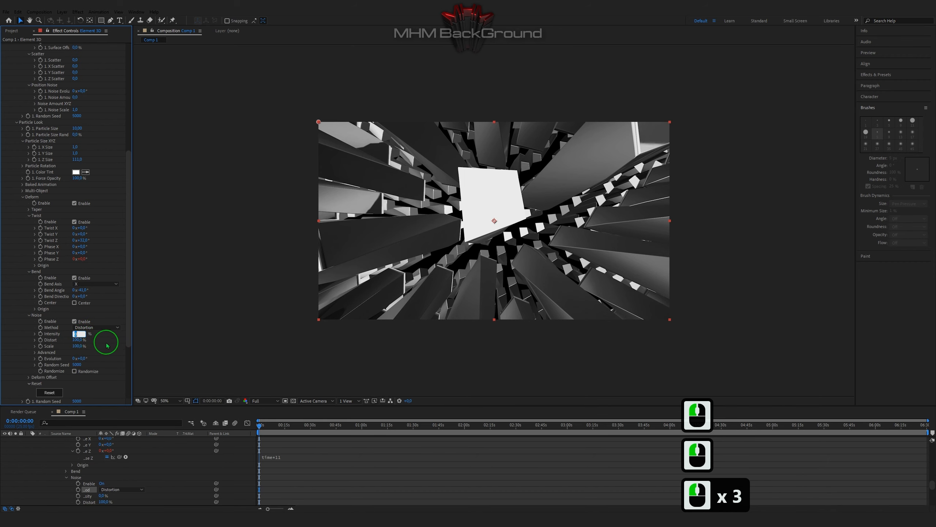
# Step: Set the Noise deformer's Intensity to 76% and Distort to 174.4%, and preview the distorted shapes
pyautogui.write('76')
pyautogui.press('Tab')
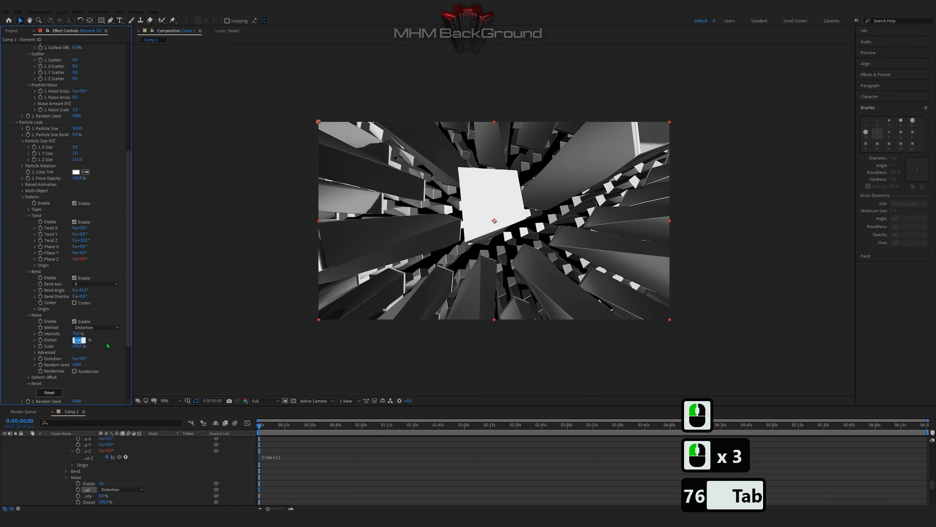
pyautogui.write('174')
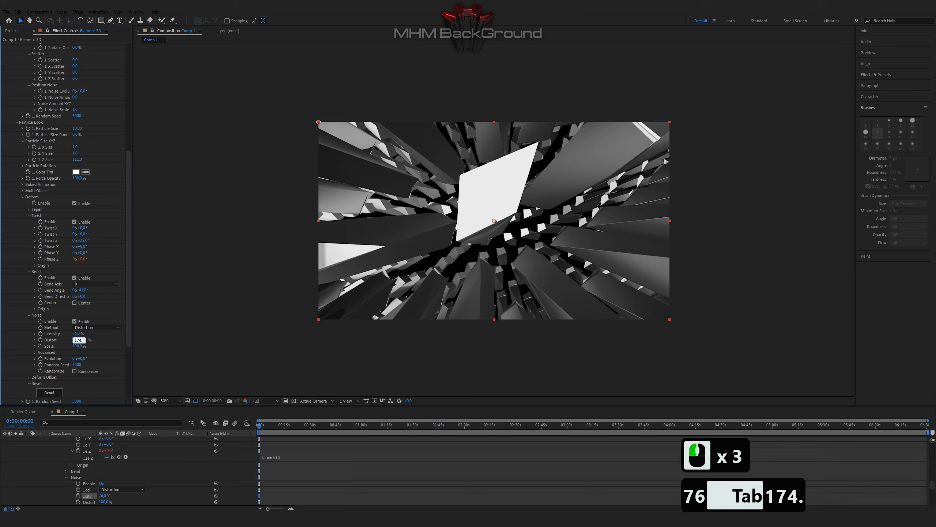
pyautogui.write('.4')
pyautogui.press('Return')
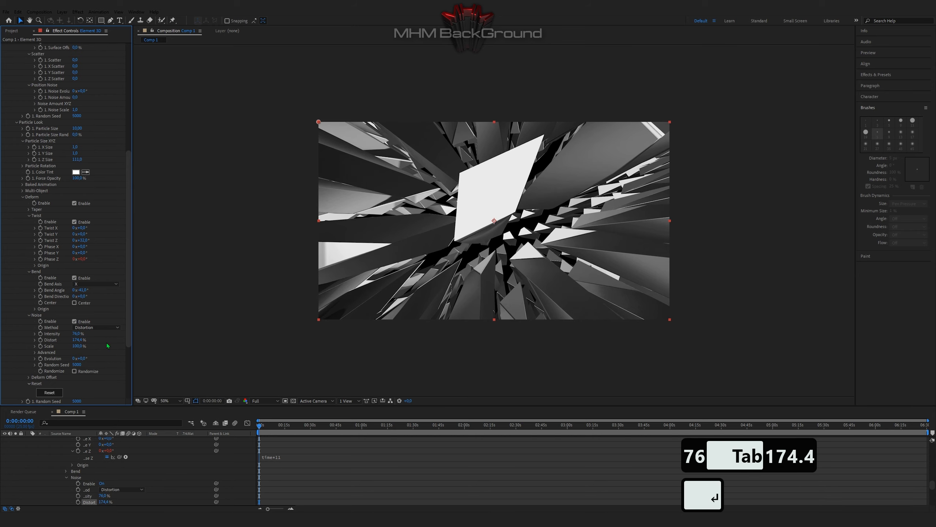
pyautogui.press('space')
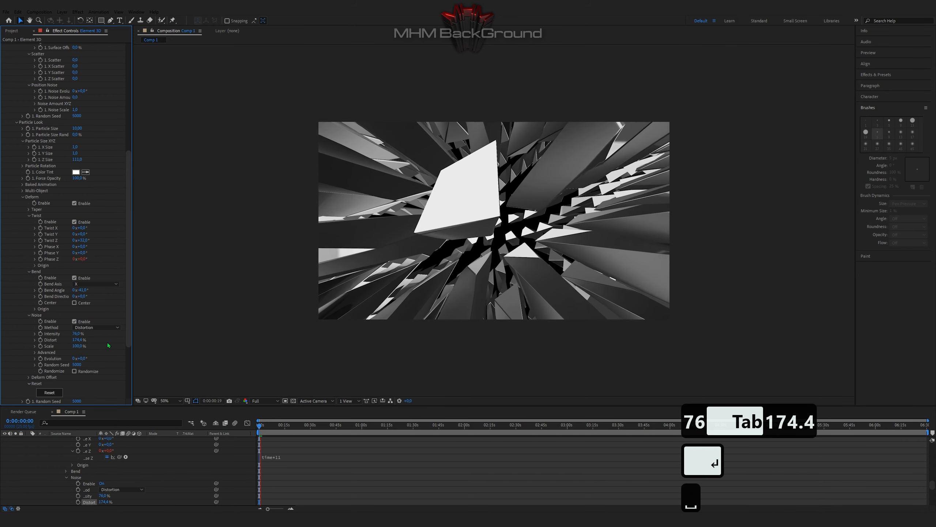
pyautogui.press('space')
# Step: Tint the physical environment in Element 3D's Render Settings with the blue-violet colour 4200FF
pyautogui.scroll(-5, 109, 345)
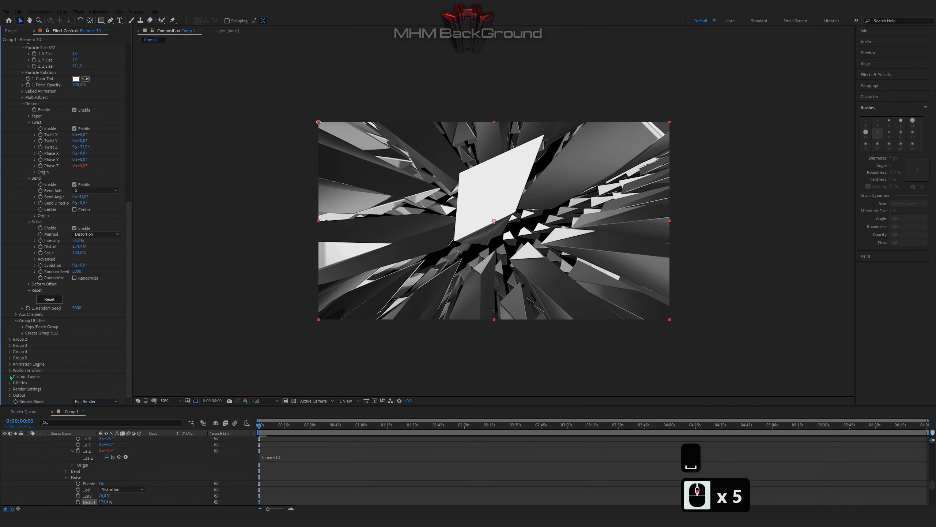
pyautogui.click(10, 389)
pyautogui.scroll(-3, 72, 356)
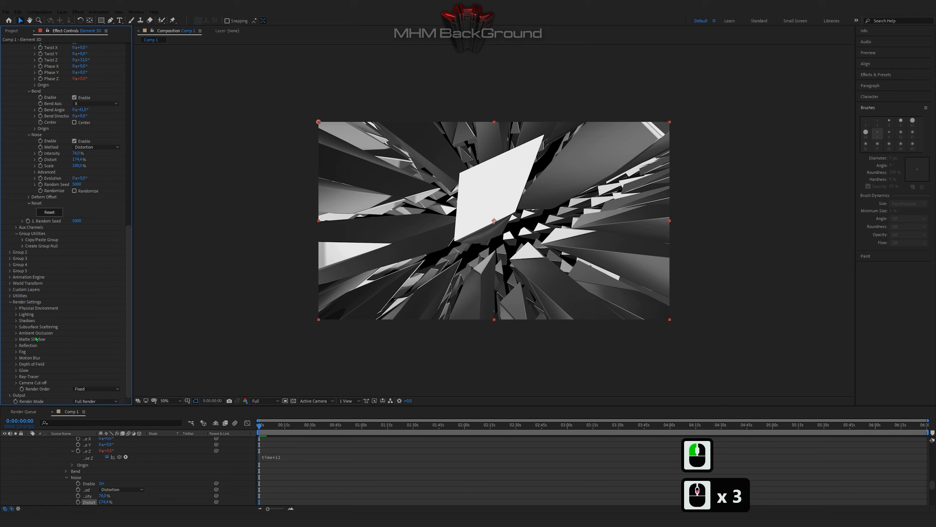
pyautogui.click(18, 308)
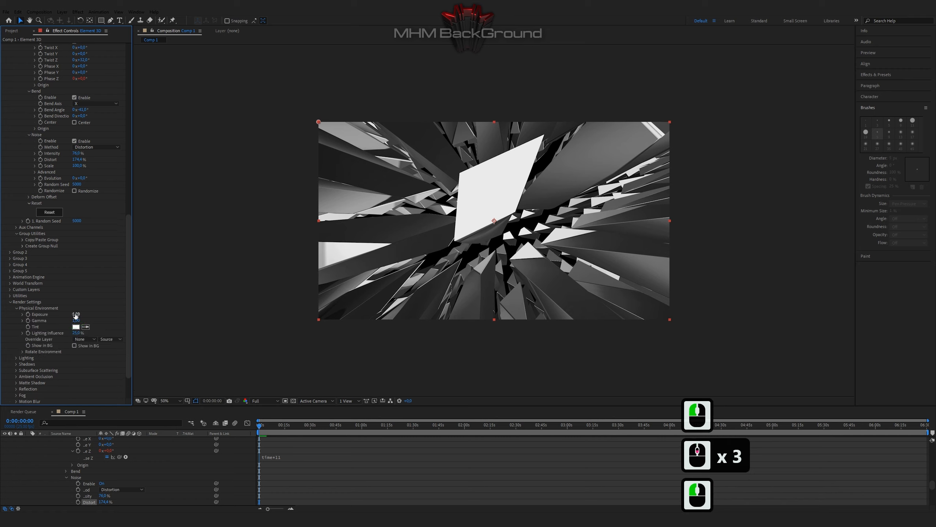
pyautogui.click(76, 326)
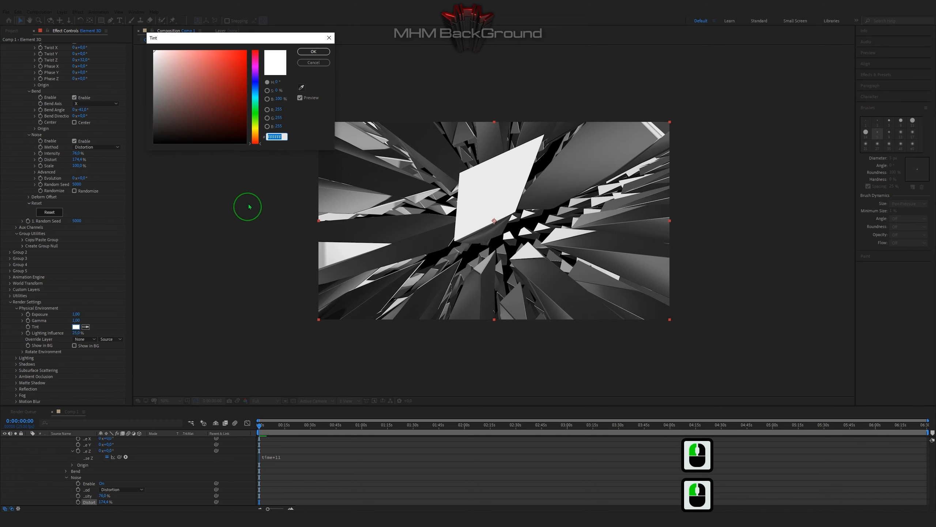
pyautogui.write('42')
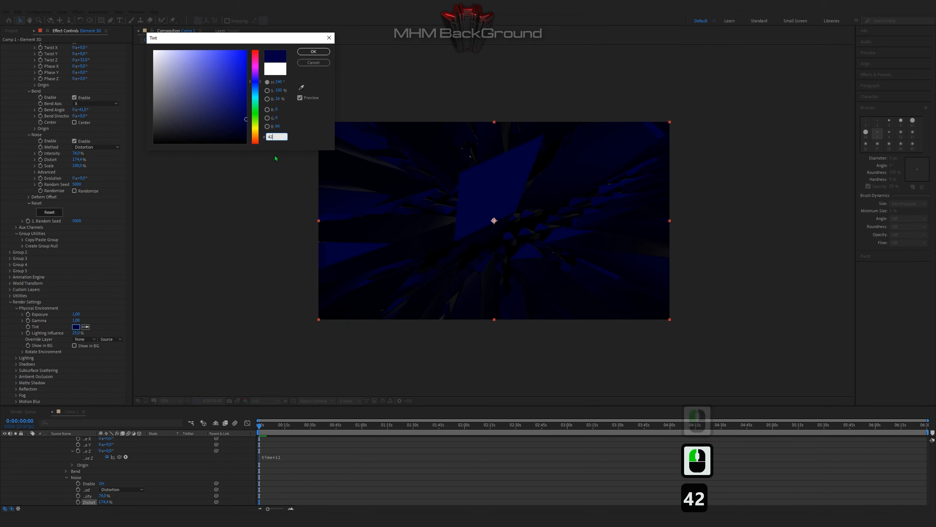
pyautogui.write('00FF')
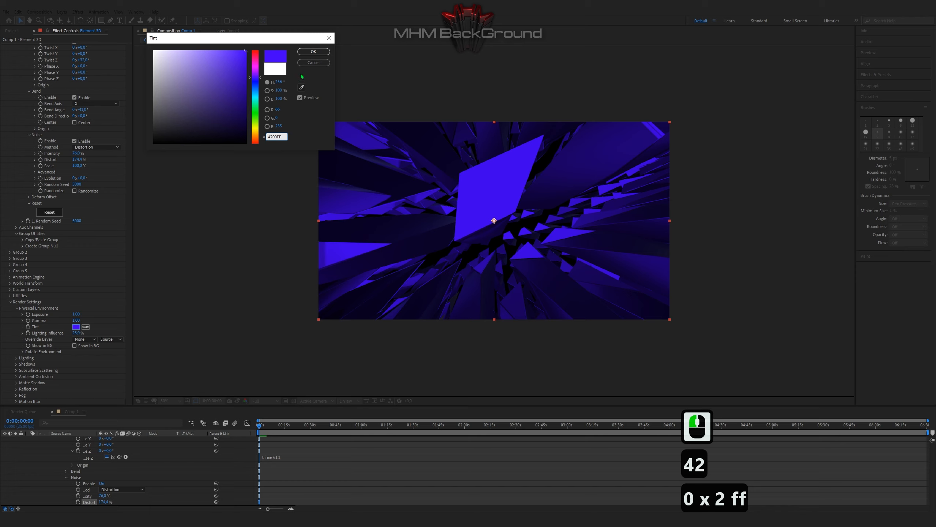
pyautogui.click(313, 51)
# Step: Show the physical environment in the background and set its Lighting Influence to 0%
pyautogui.click(75, 344)
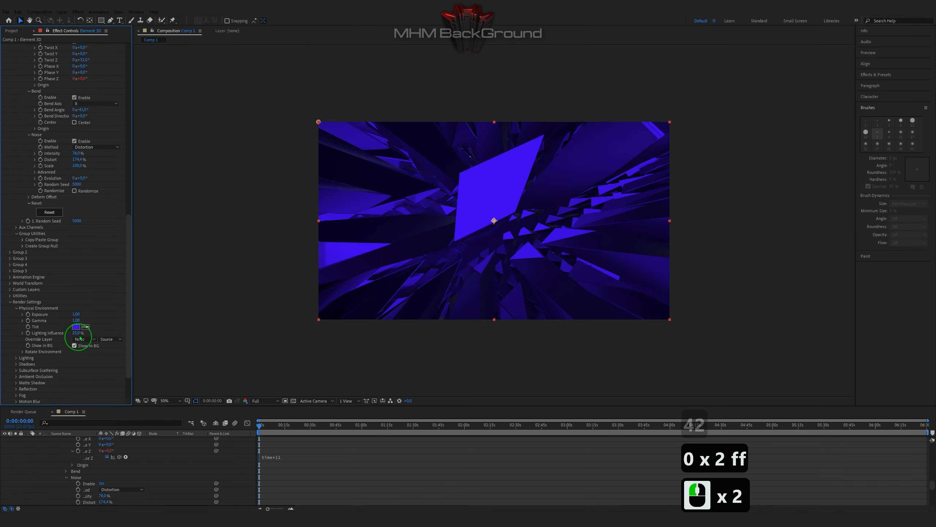
pyautogui.moveTo(77, 333); pyautogui.dragTo(55, 332)
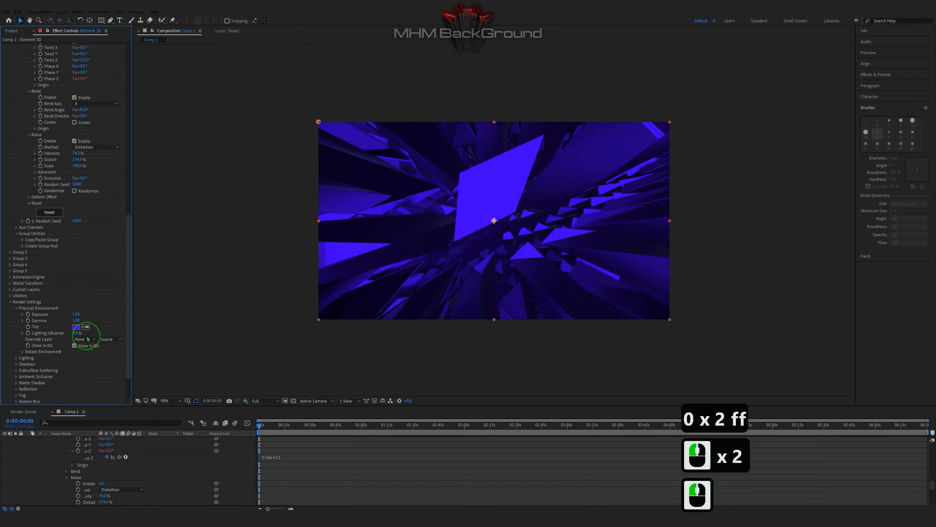
# Step: Set the environment's Z rotation to 354° and preview the animation
pyautogui.click(22, 351)
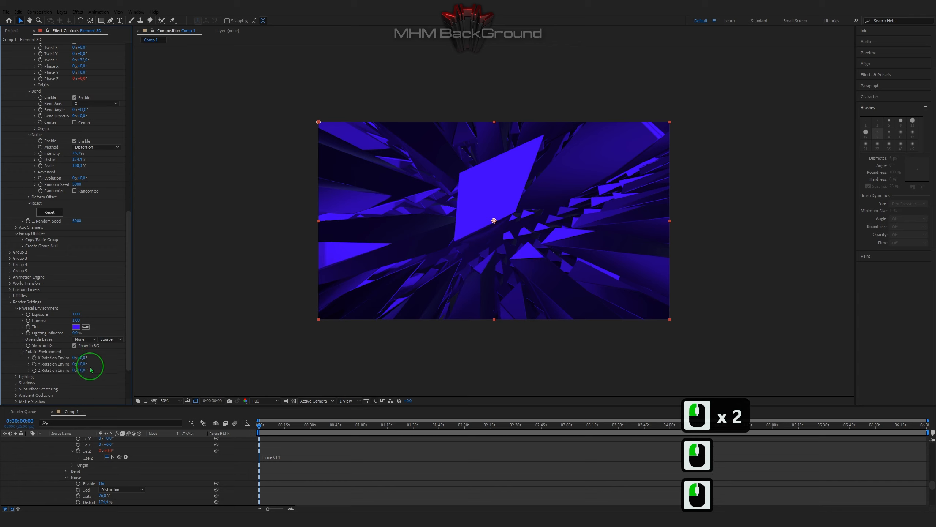
pyautogui.click(84, 370)
pyautogui.write('354')
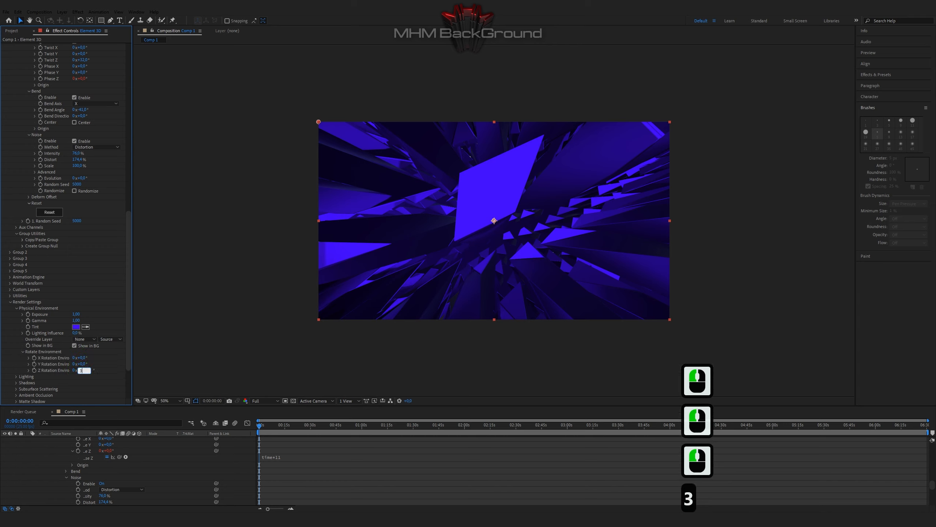
pyautogui.click(112, 368)
pyautogui.press('space')
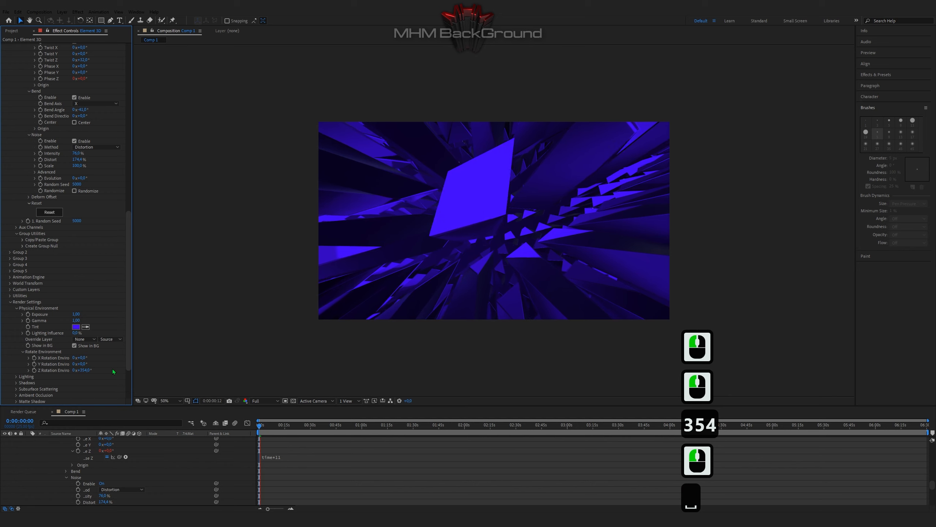
pyautogui.press('space')
# Step: Set the Brightness Multiplier of the additional lighting in the Render Settings to 1000%
pyautogui.scroll(-3, 97, 366)
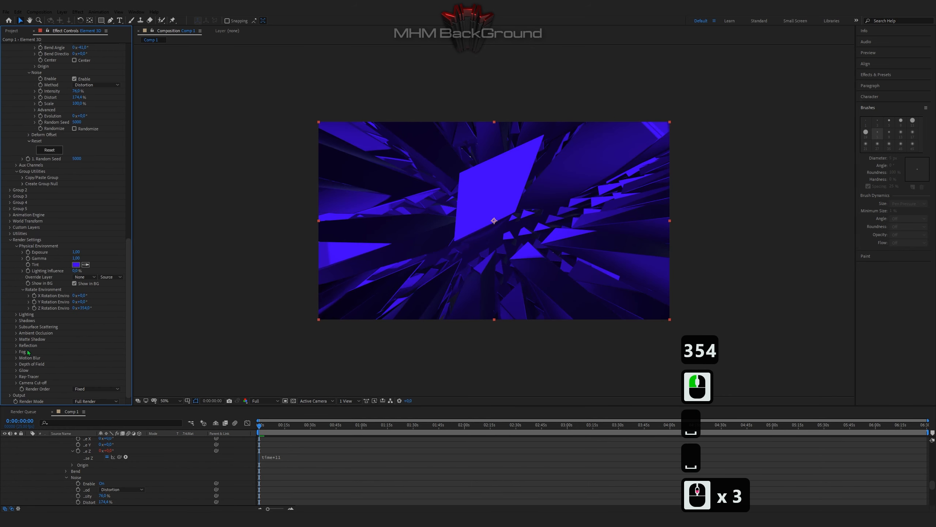
pyautogui.click(16, 314)
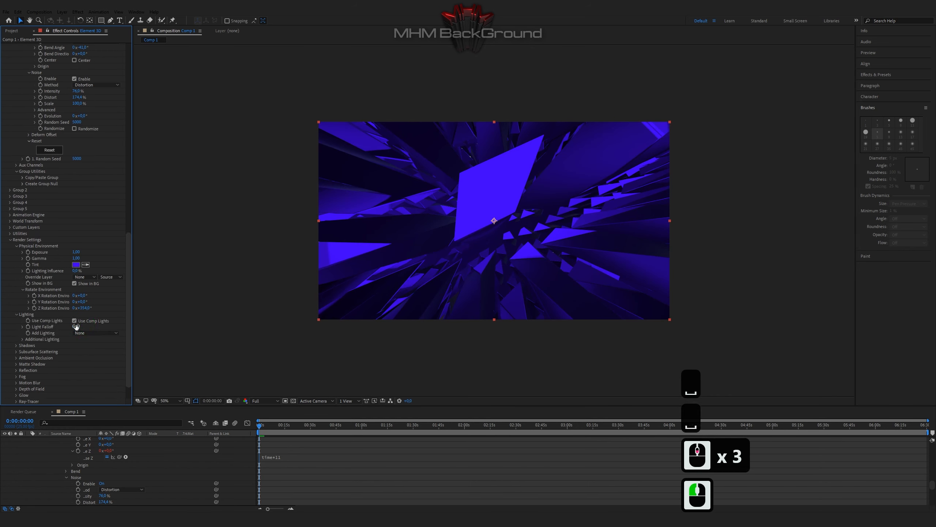
pyautogui.click(22, 339)
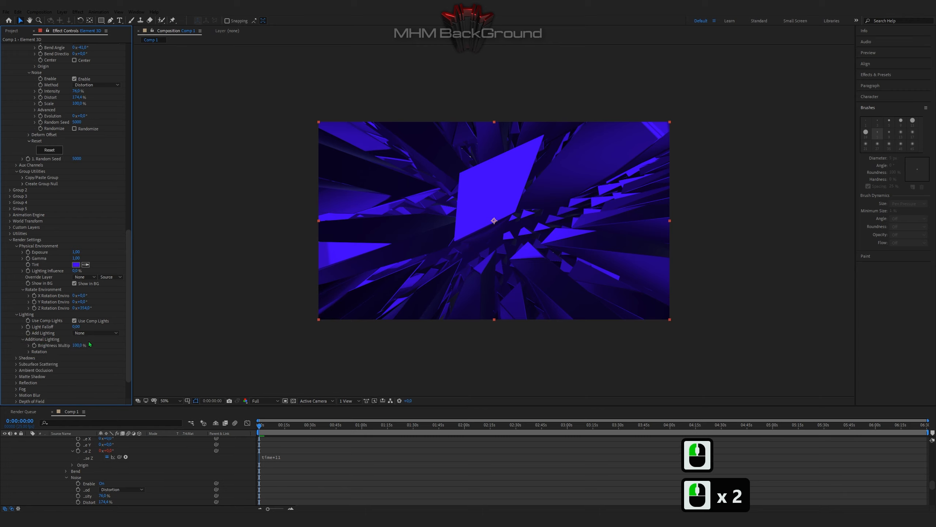
pyautogui.click(28, 351)
pyautogui.click(80, 346)
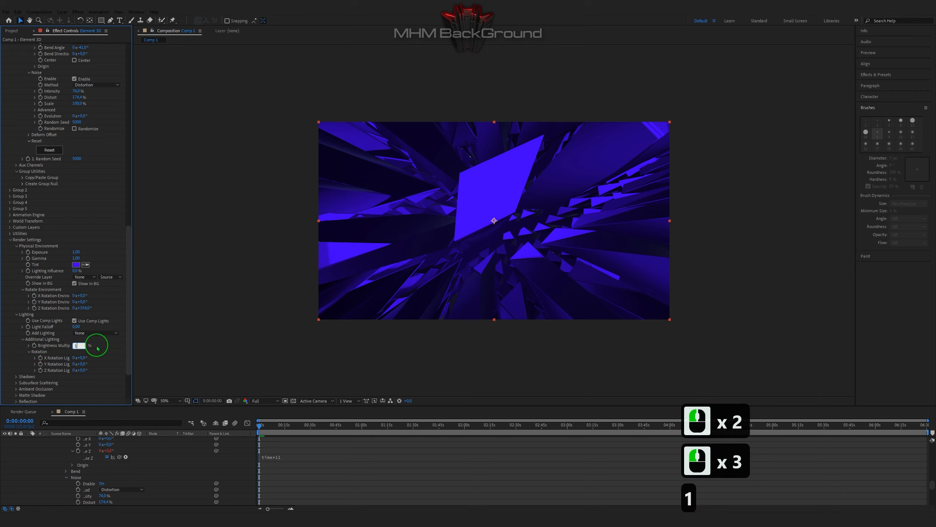
pyautogui.write('1000')
pyautogui.click(83, 353)
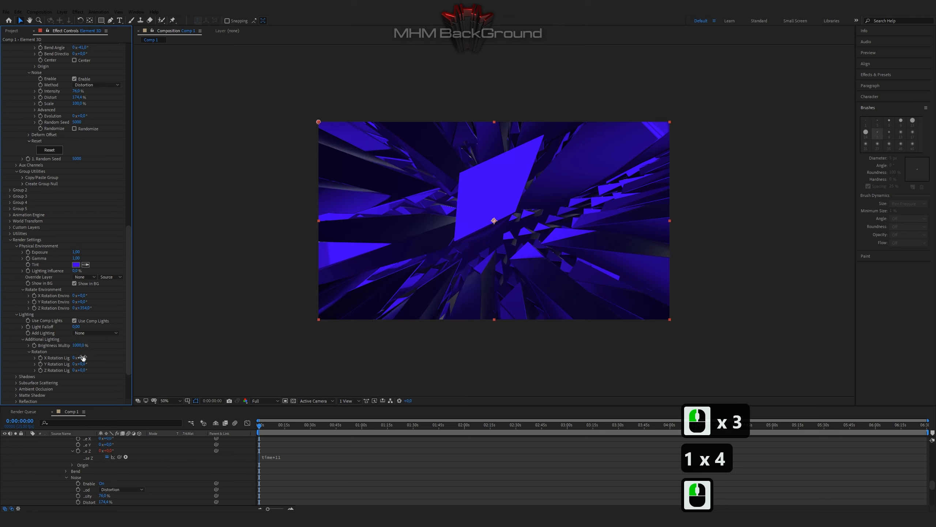
# Step: Set the additional lighting's X rotation to -101° and preview the lit shapes
pyautogui.click(83, 357)
pyautogui.write('-101')
pyautogui.press('Return')
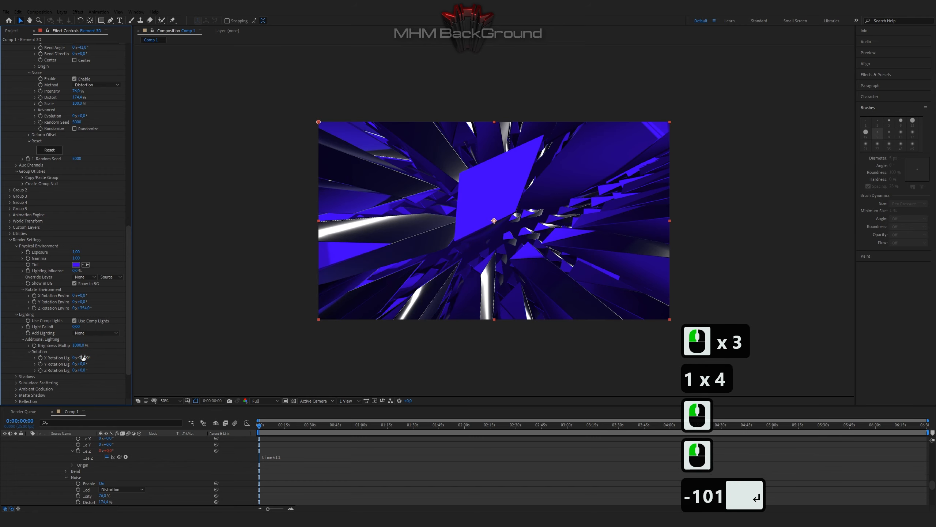
pyautogui.press('space')
pyautogui.press('space')
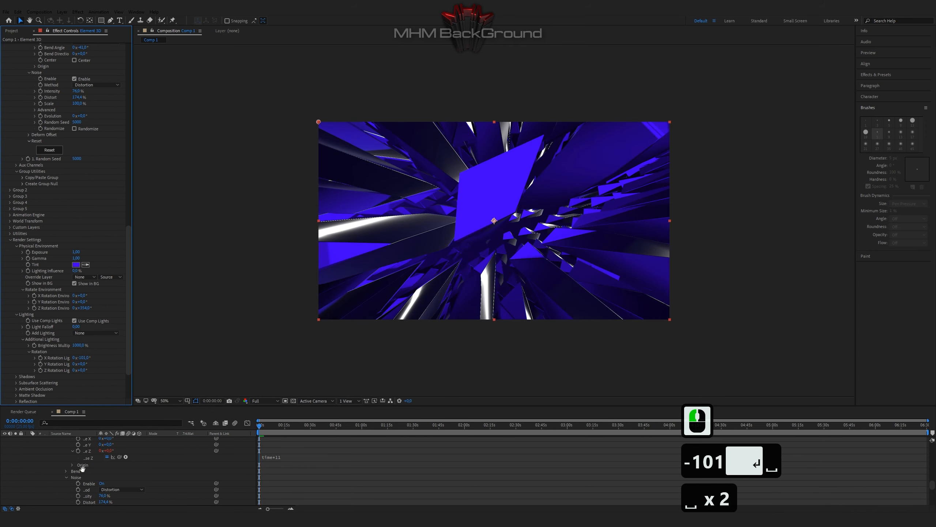
pyautogui.press('space')
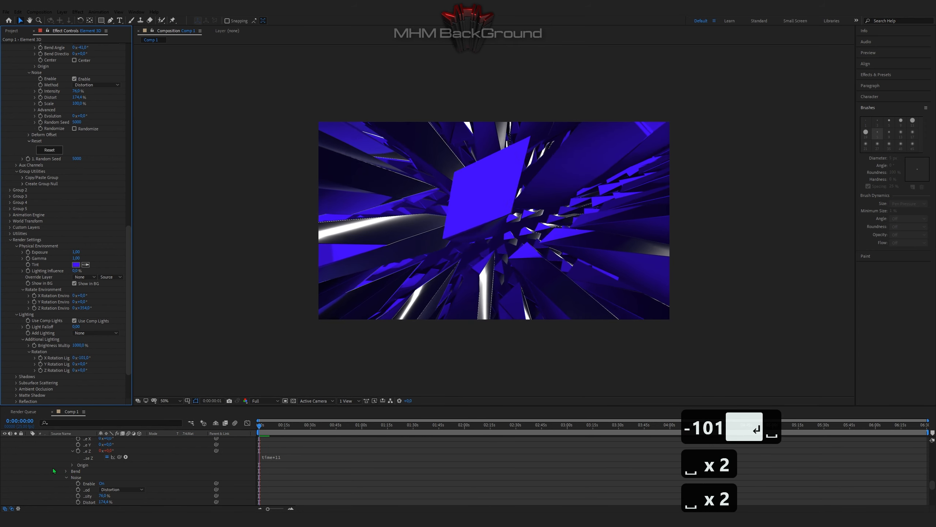
pyautogui.press('space')
# Step: Collapse the Element 3D layer's properties in the timeline and add a new adjustment layer
pyautogui.scroll(14, 52, 467)
pyautogui.scroll(1, 44, 458)
pyautogui.click(29, 439)
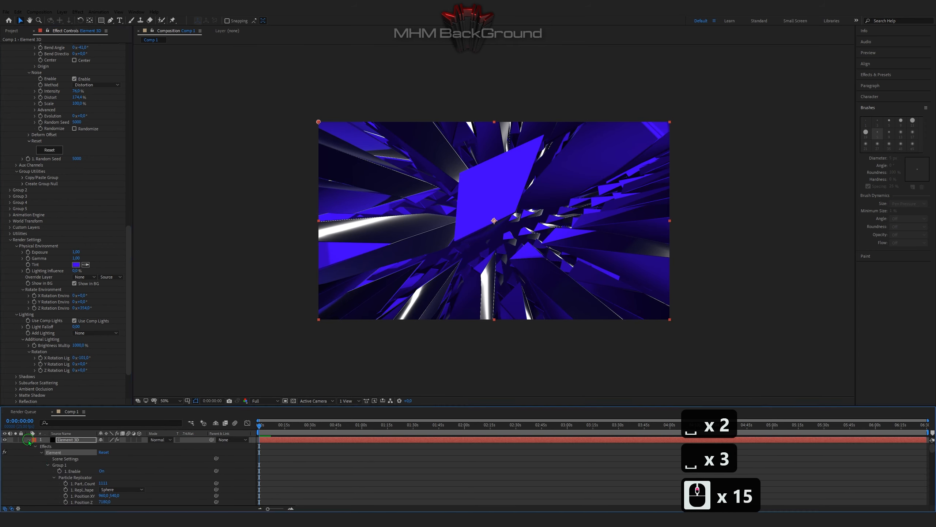
pyautogui.click(49, 470)
pyautogui.rightClick(49, 469)
pyautogui.moveTo(81, 389)
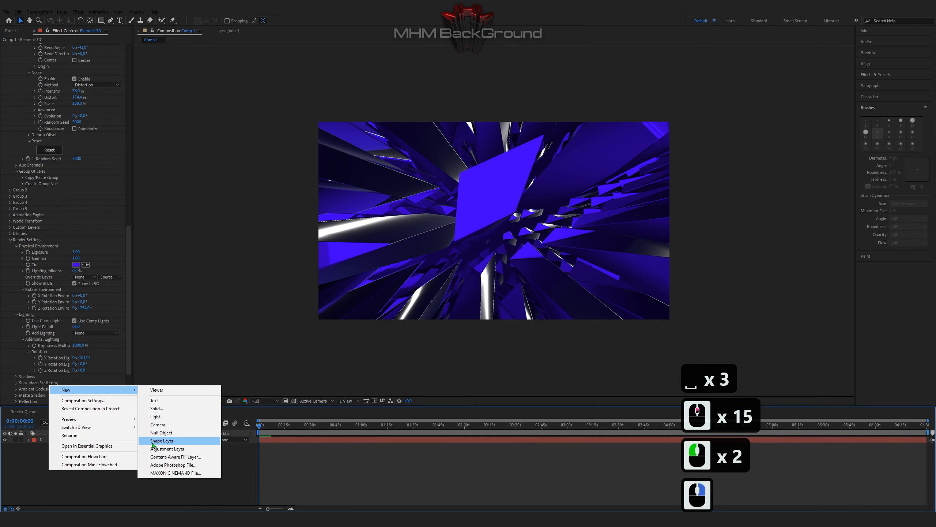
pyautogui.click(167, 448)
# Step: Apply the Stylize Glow effect to the adjustment layer, raise its Glow Radius to about 95 and preview it
pyautogui.click(881, 76)
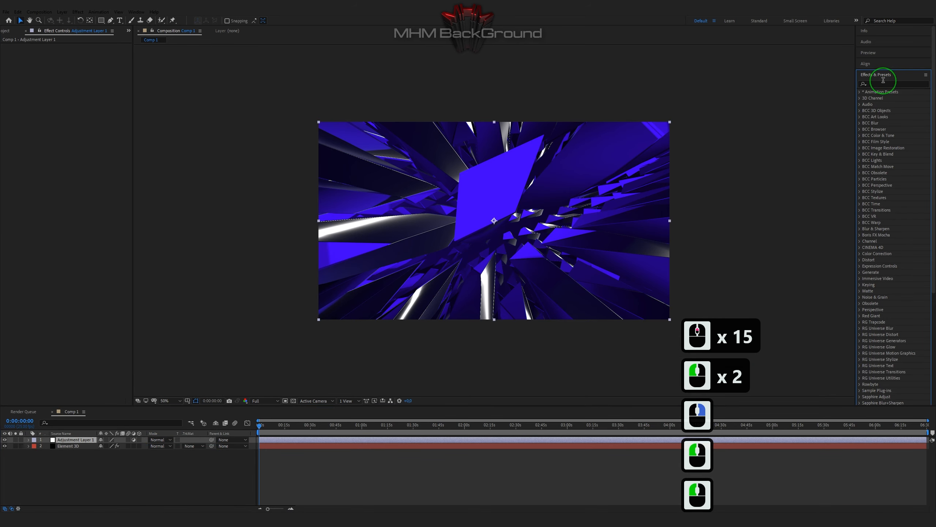
pyautogui.write('glow')
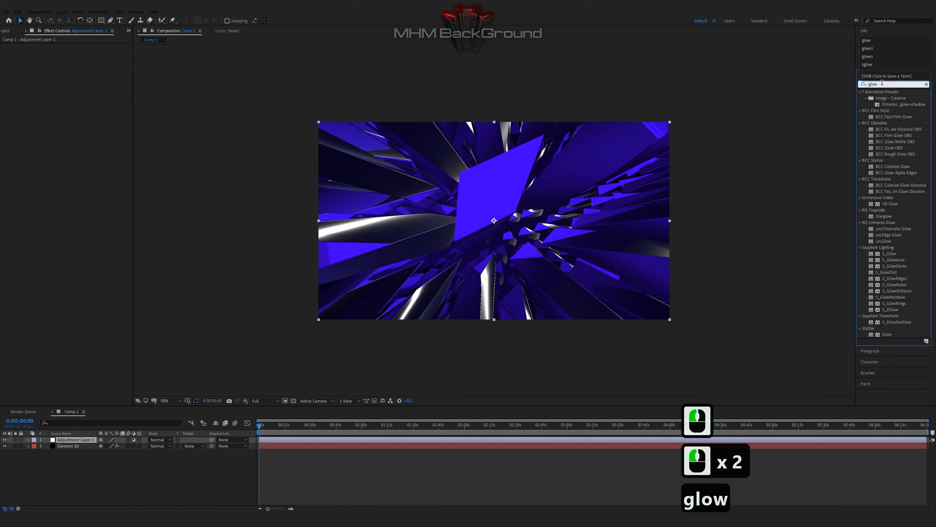
pyautogui.doubleClick(887, 334)
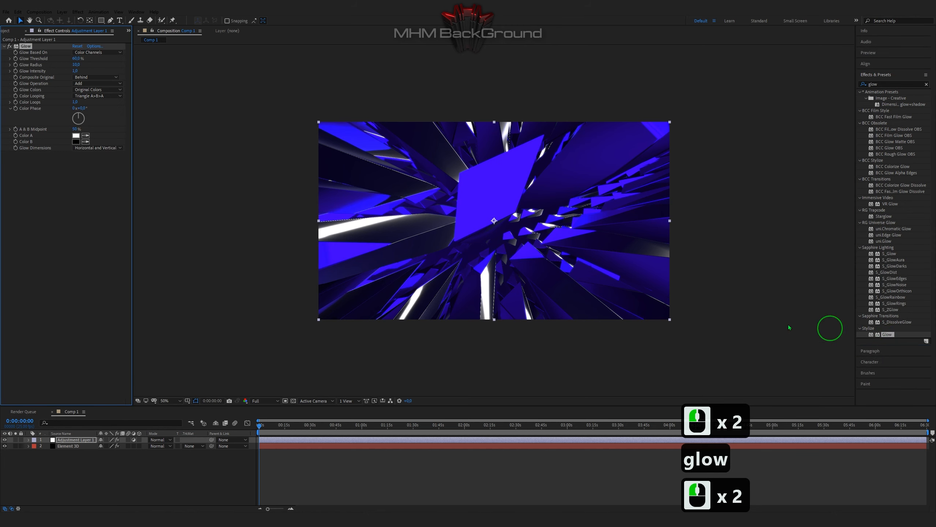
pyautogui.moveTo(78, 68); pyautogui.dragTo(109, 64)
pyautogui.press('space')
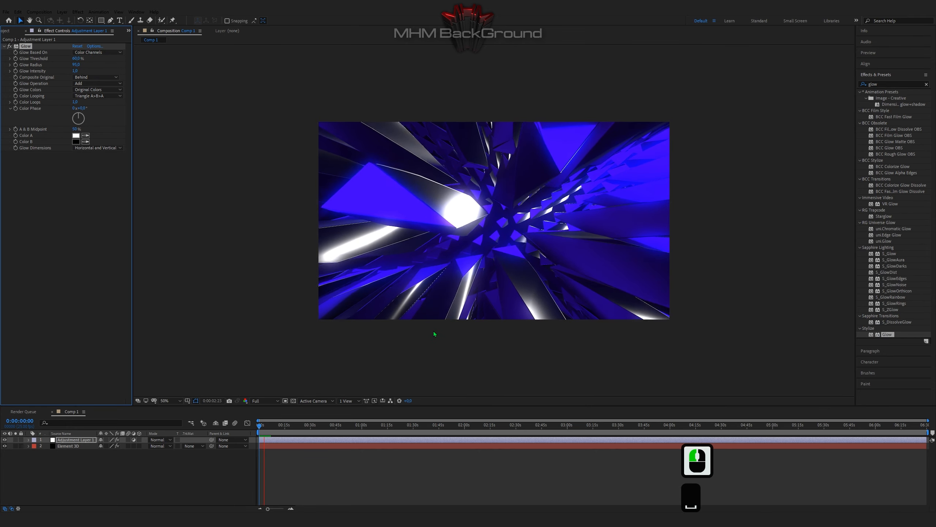
pyautogui.press('space')
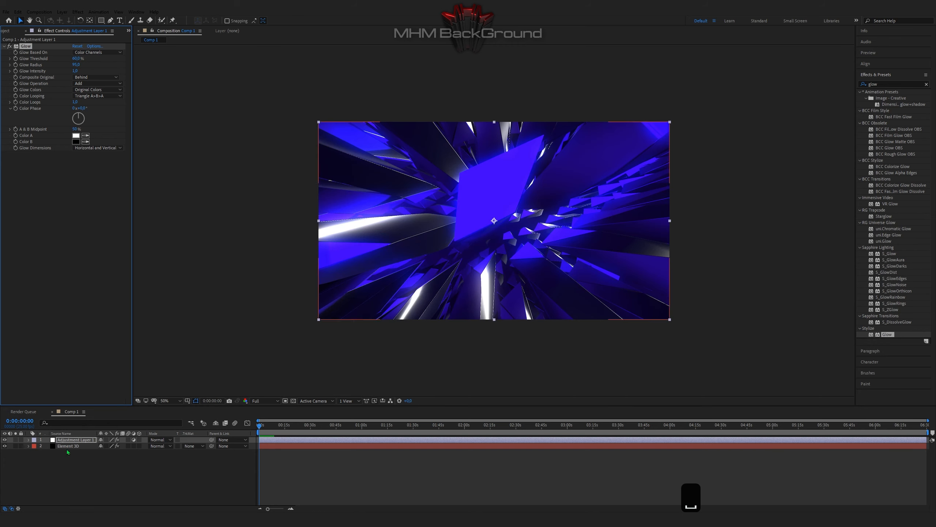
# Step: Review the Element 3D layer's lighting and environment settings and preview the glowing animation
pyautogui.click(66, 445)
pyautogui.click(66, 447)
pyautogui.scroll(-16, 79, 354)
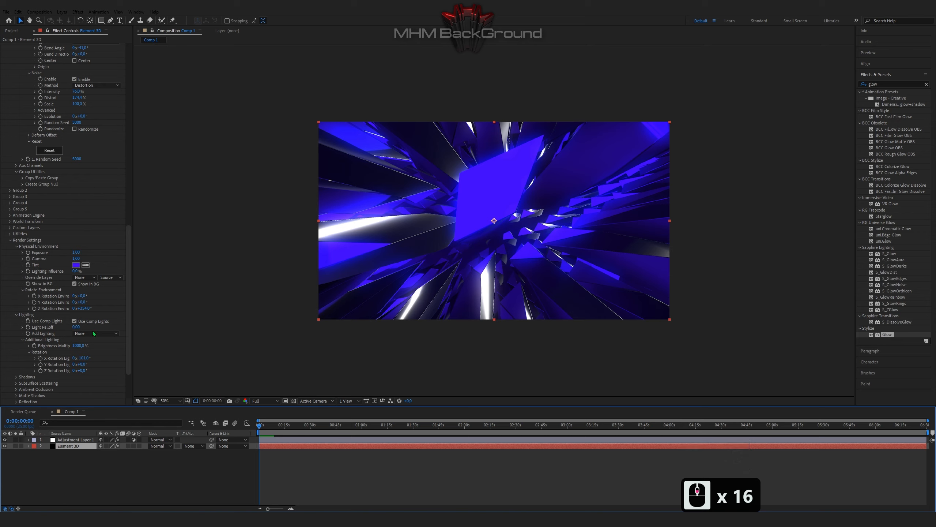
pyautogui.press('space')
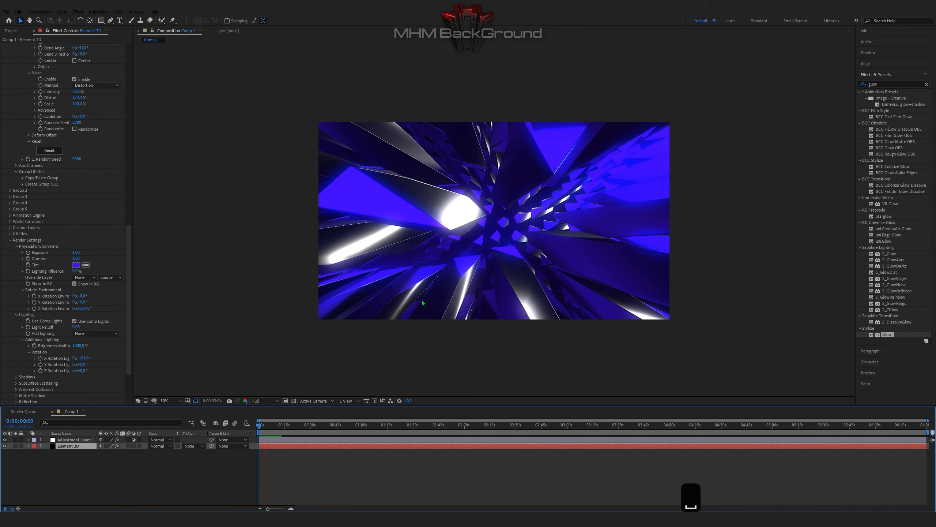
pyautogui.press('space')
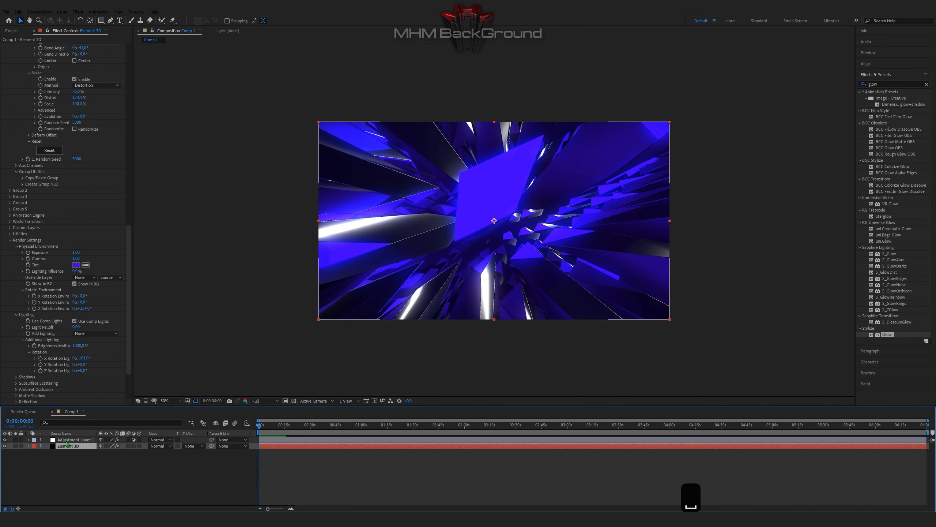
# Step: Find the uni.ShrinkRay effect and apply it to the adjustment layer
pyautogui.click(346, 256)
pyautogui.click(888, 82)
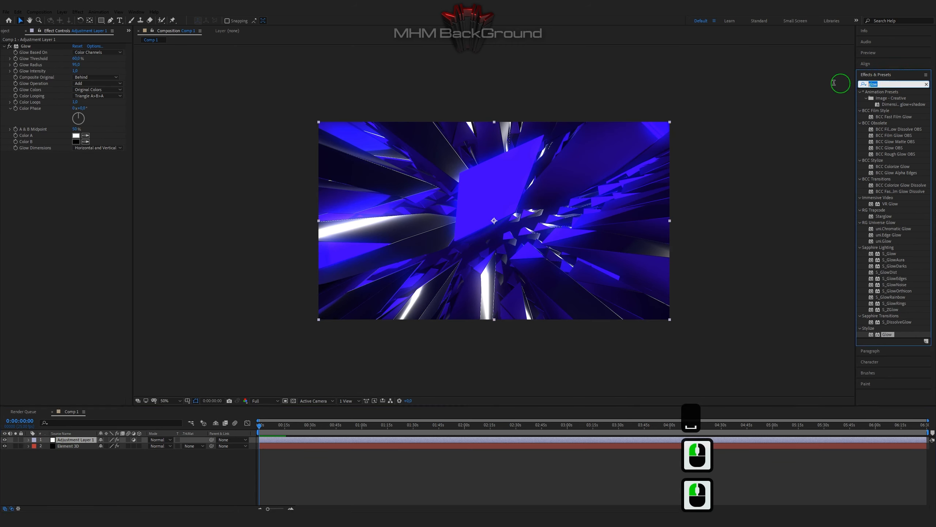
pyautogui.write('shr')
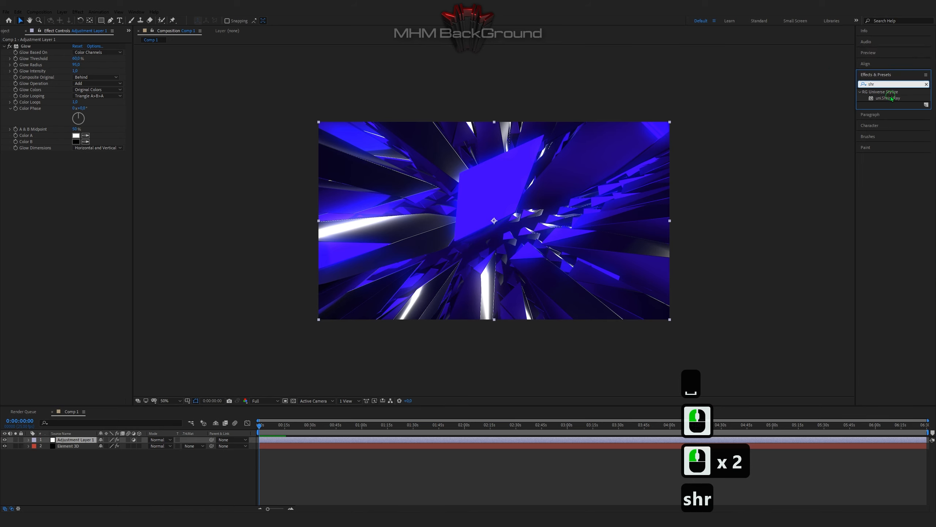
pyautogui.doubleClick(889, 98)
# Step: Set ShrinkRay's Saturation to 0 and preview the animation
pyautogui.click(75, 268)
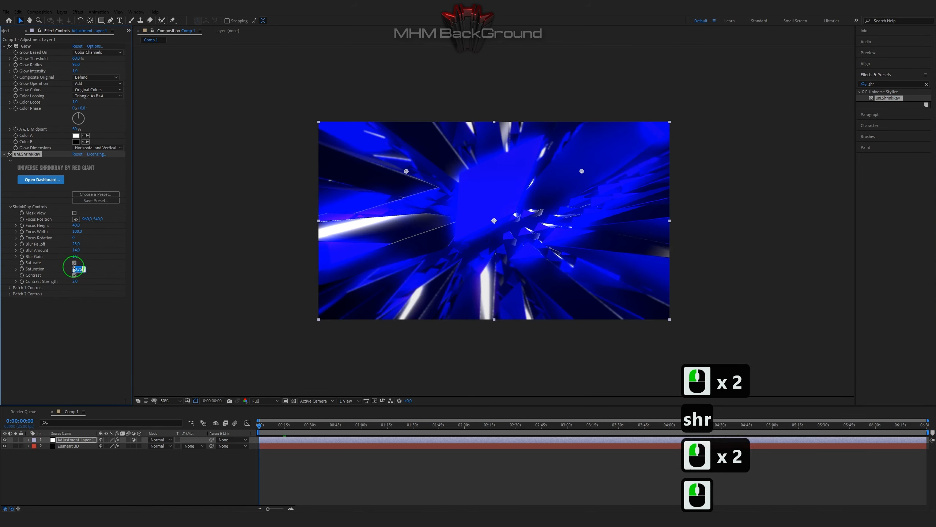
pyautogui.write('0')
pyautogui.click(66, 335)
pyautogui.press('space')
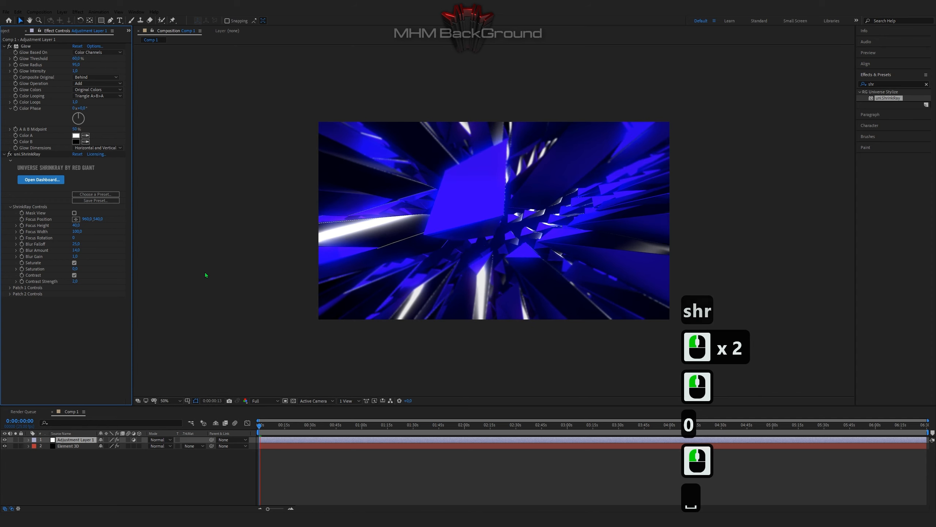
pyautogui.press('space')
# Step: Move uni.ShrinkRay above Glow in the adjustment layer's effect order and preview the result
pyautogui.click(24, 155)
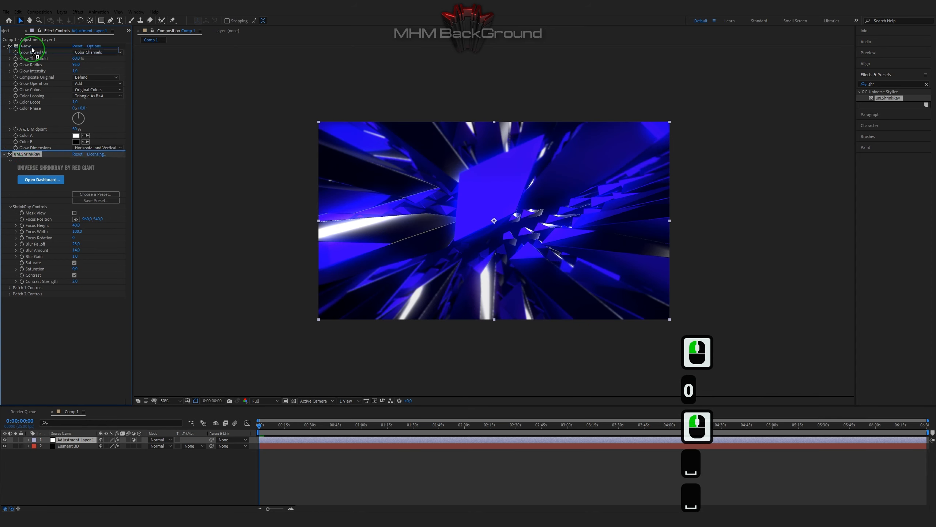
pyautogui.moveTo(32, 42); pyautogui.dragTo(29, 46)
pyautogui.press('space')
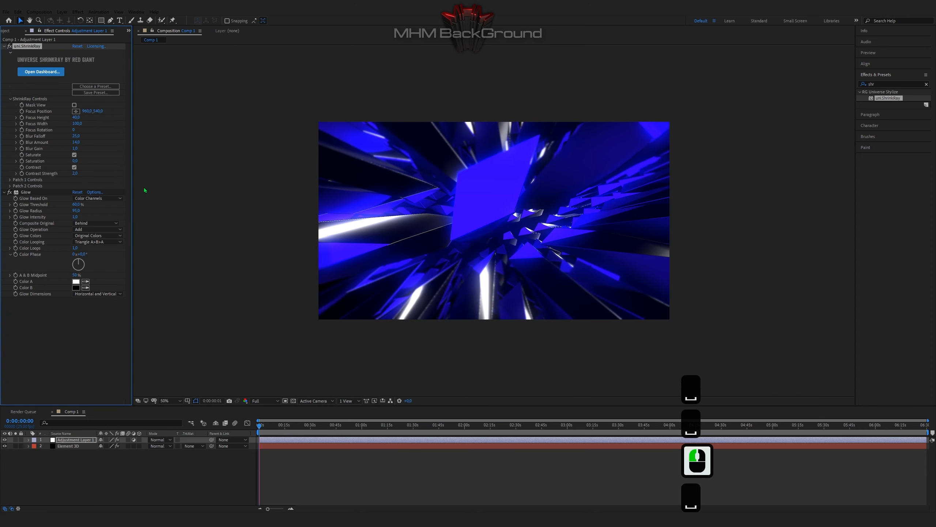
pyautogui.press('space')
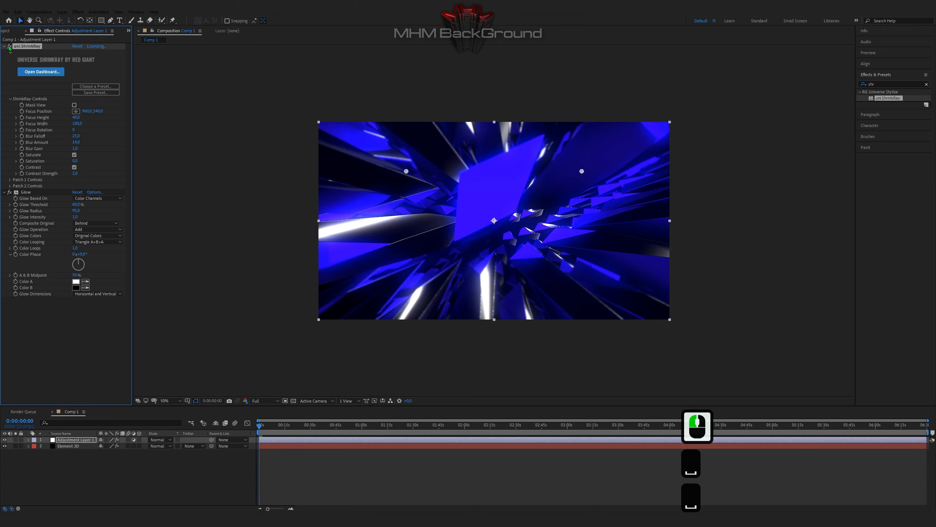
# Step: Turn off the uni.ShrinkRay effect and preview the animation around 0:01:17:08
pyautogui.click(10, 46)
pyautogui.press('space')
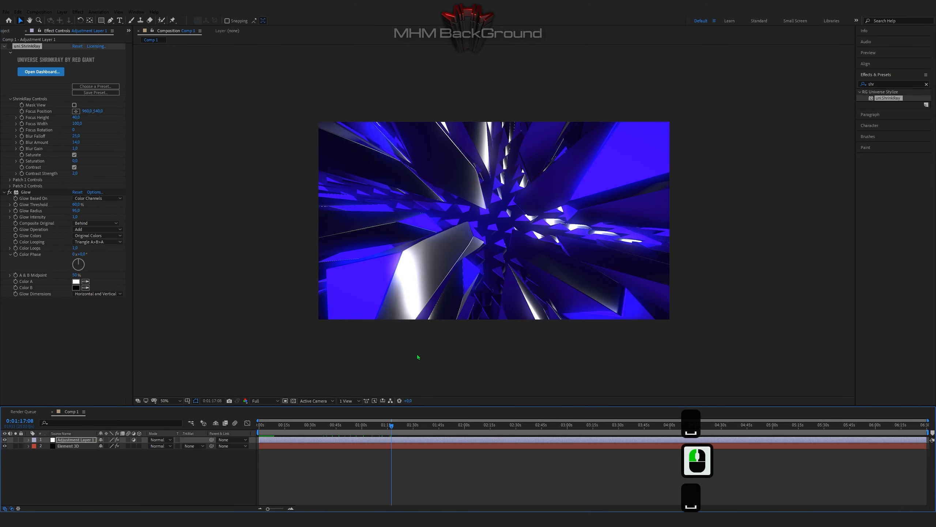
pyautogui.press('space')
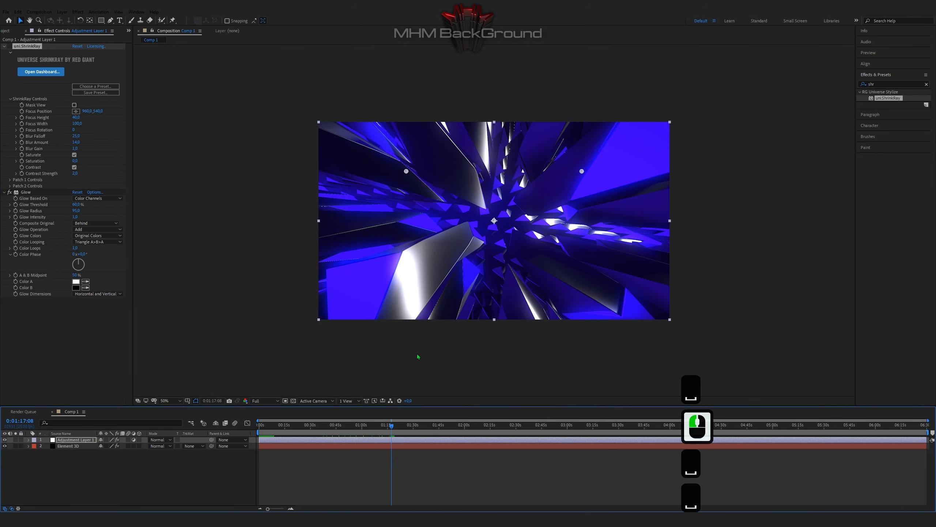